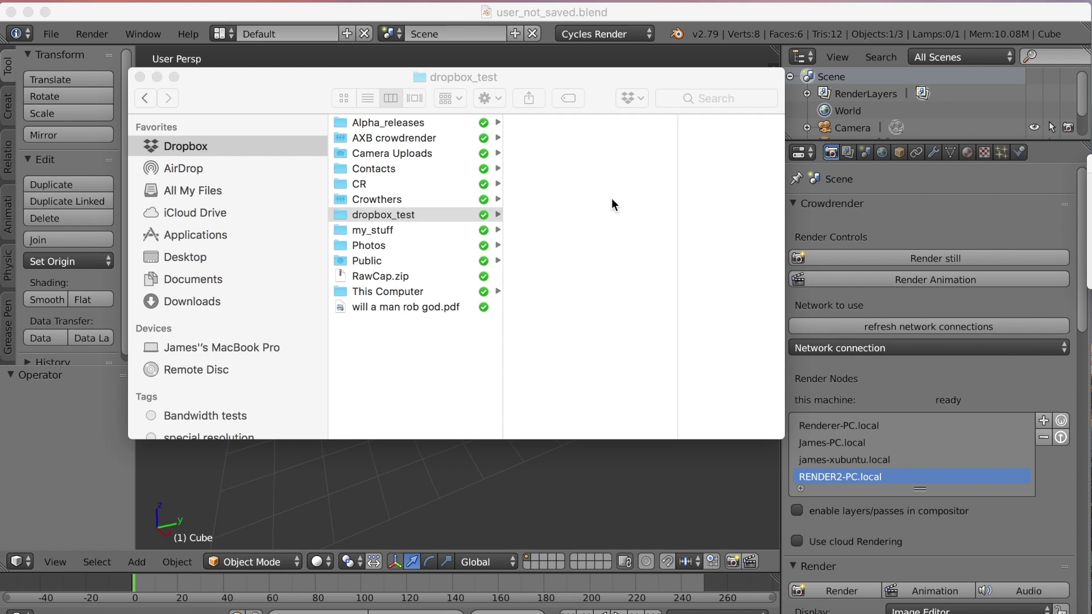
Step: Inside the Dropbox dropbox_test folder, add a new folder named 'frames'
left_click(398, 215)
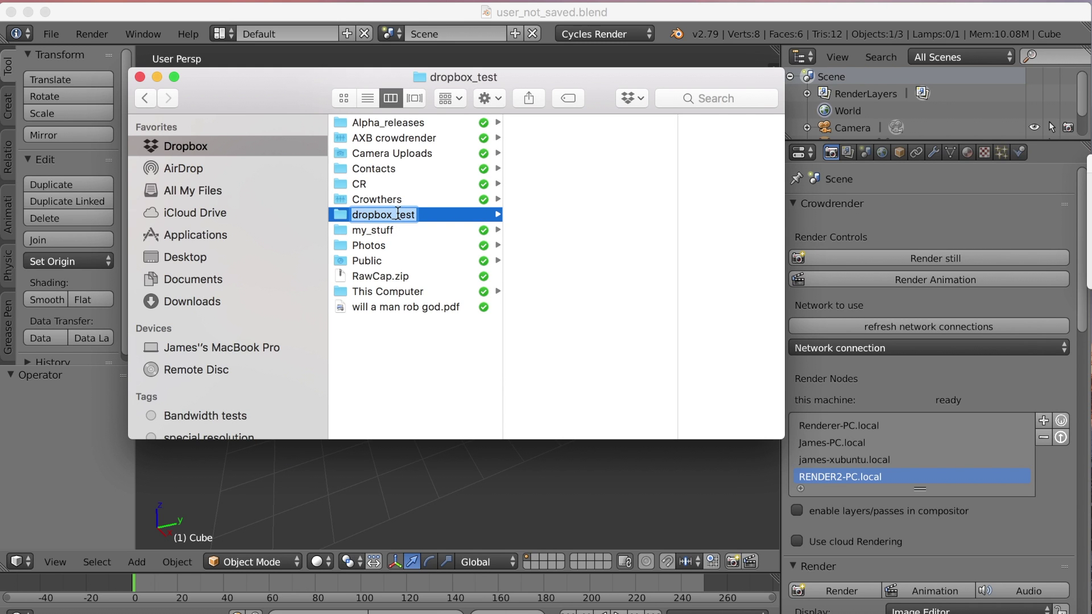
left_click(407, 335)
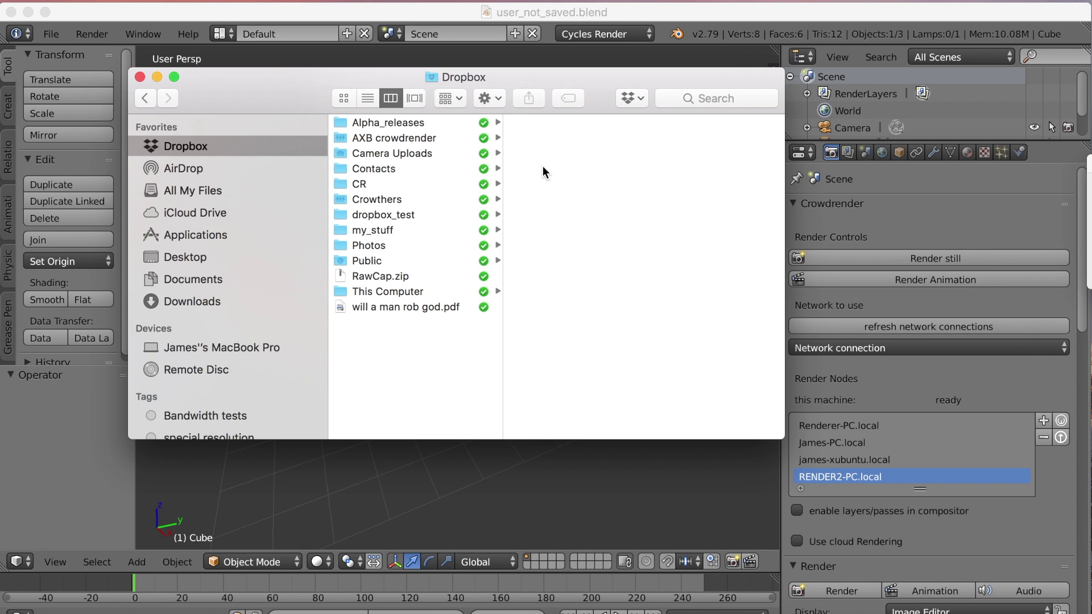
left_click(379, 215)
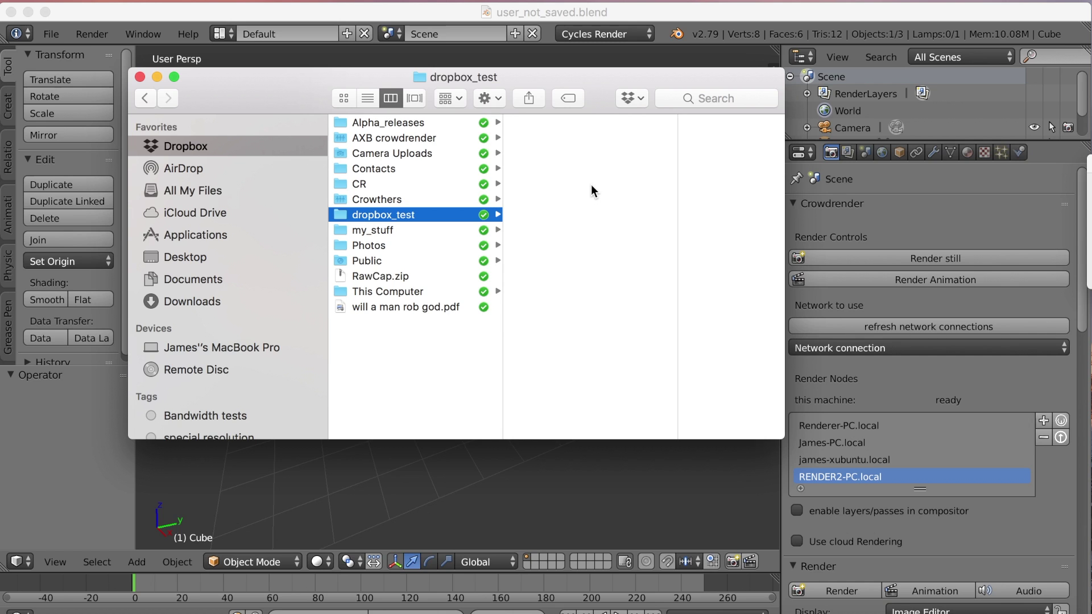
key("super+shift+n")
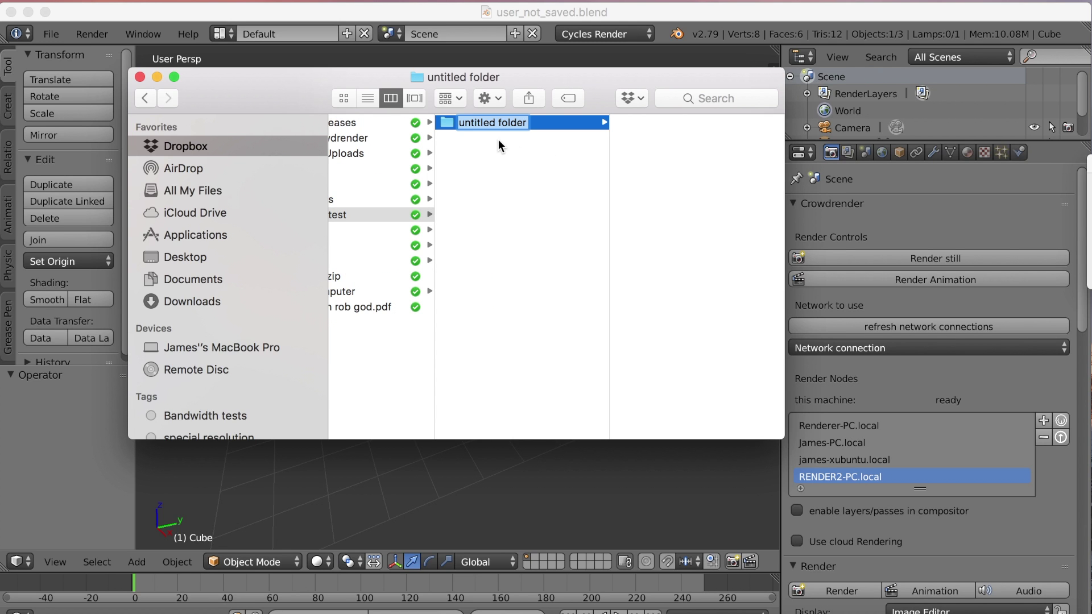
type("frames")
key("Return")
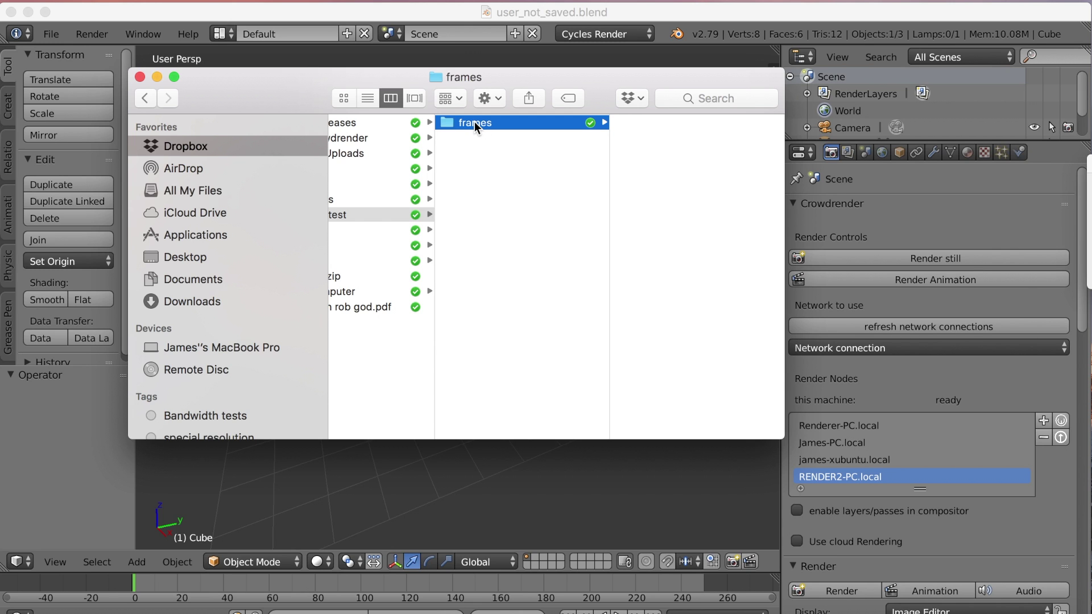
Step: Use File > Save As to store the scene as test.blend in Dropbox/dropbox_test
left_click(464, 18)
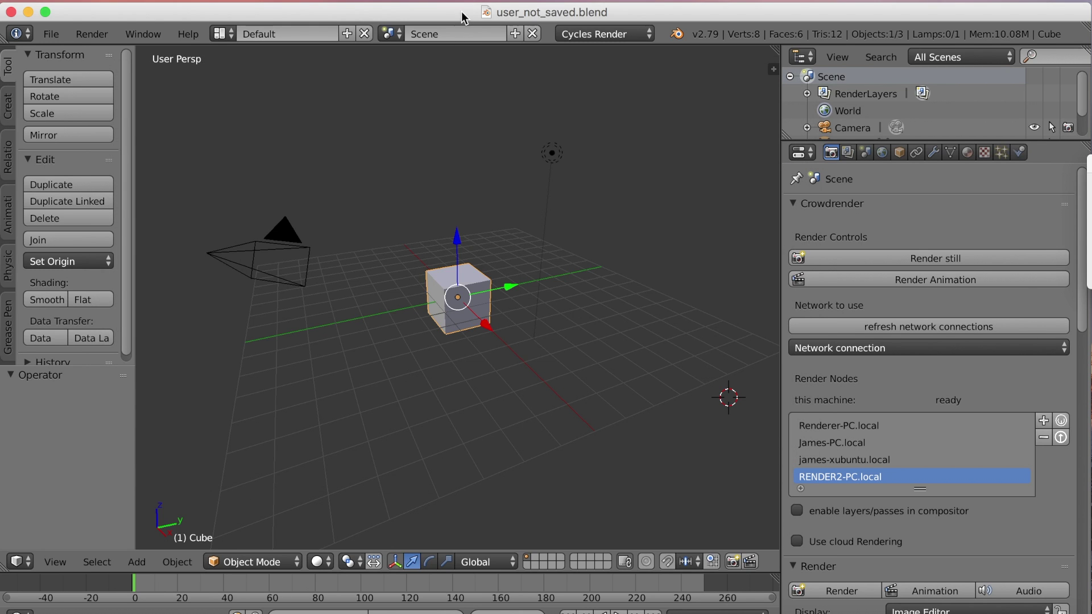
left_click(51, 34)
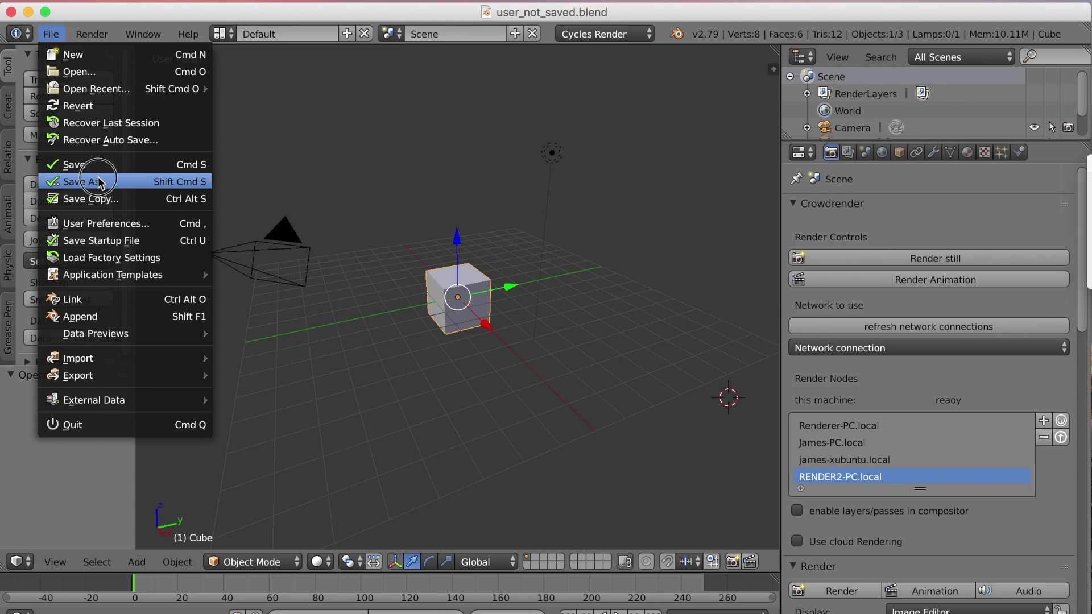
left_click(100, 181)
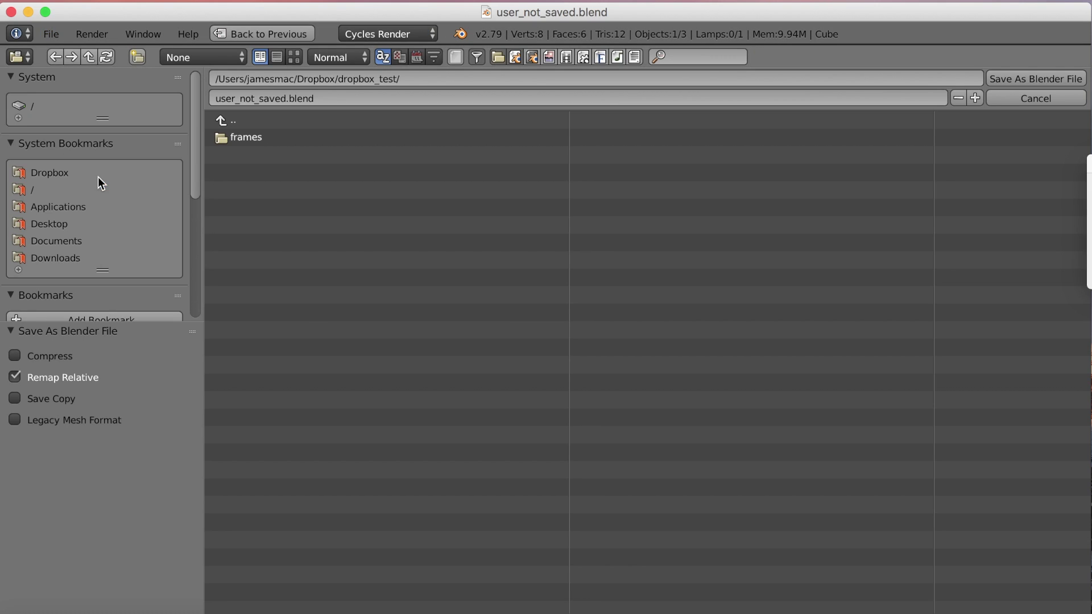
left_click(63, 176)
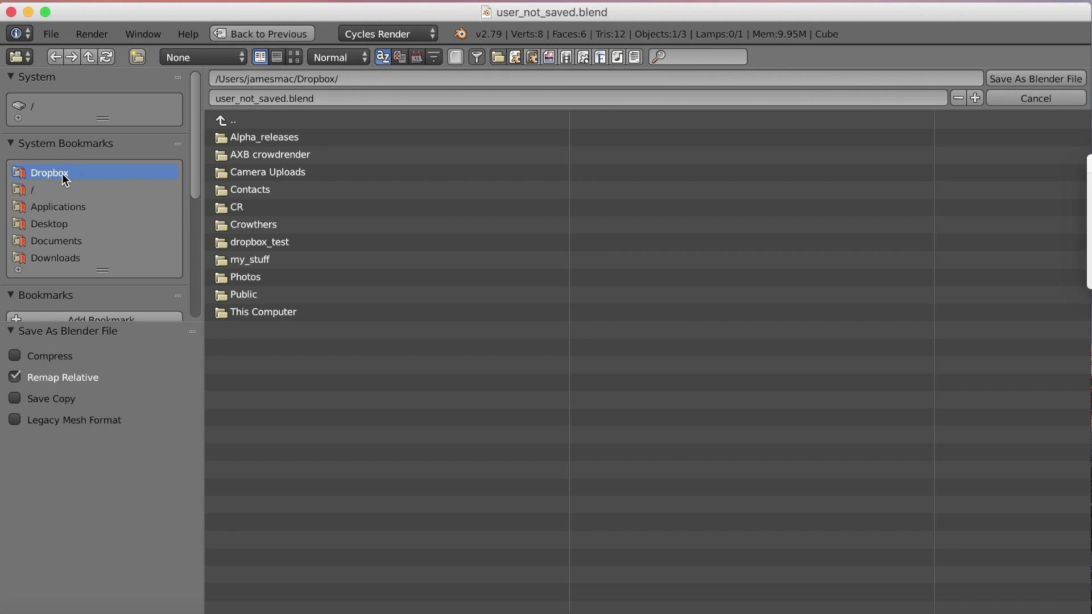
left_click(275, 242)
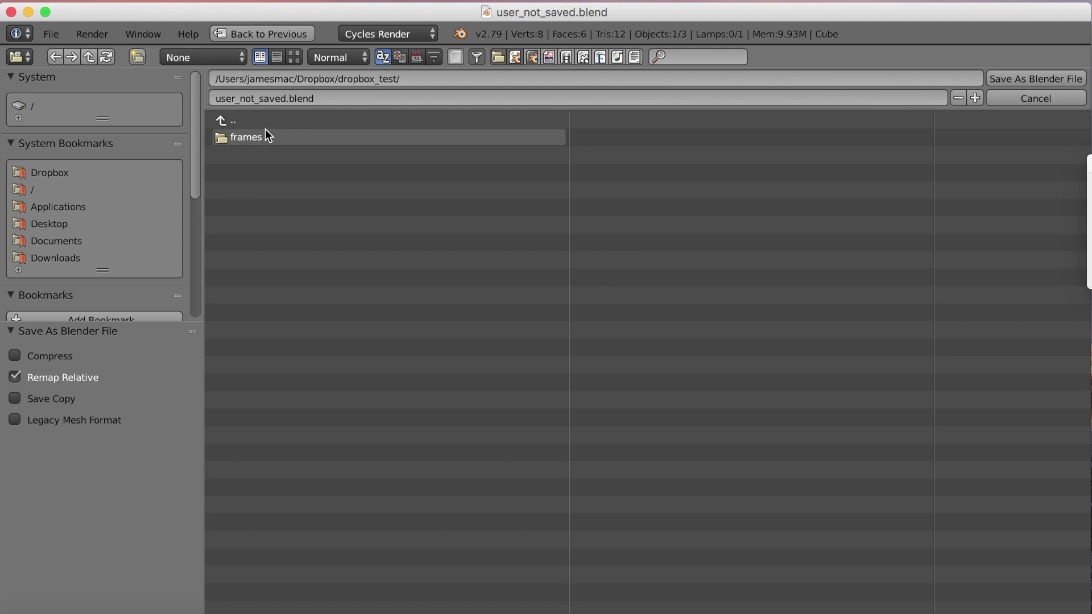
left_click(350, 98)
type("test.blend")
left_click(802, 126)
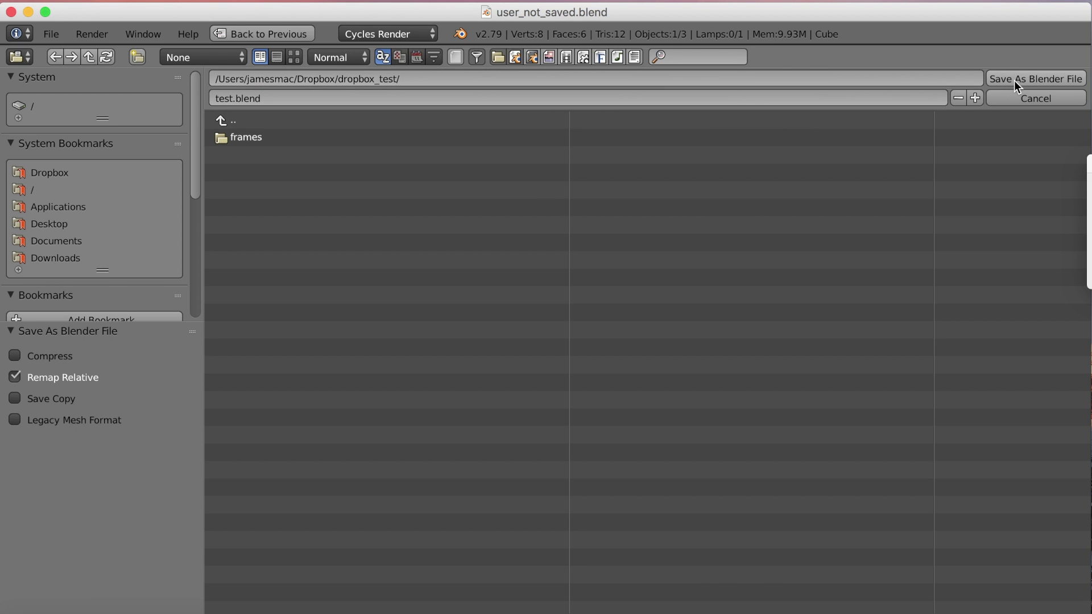
left_click(1015, 80)
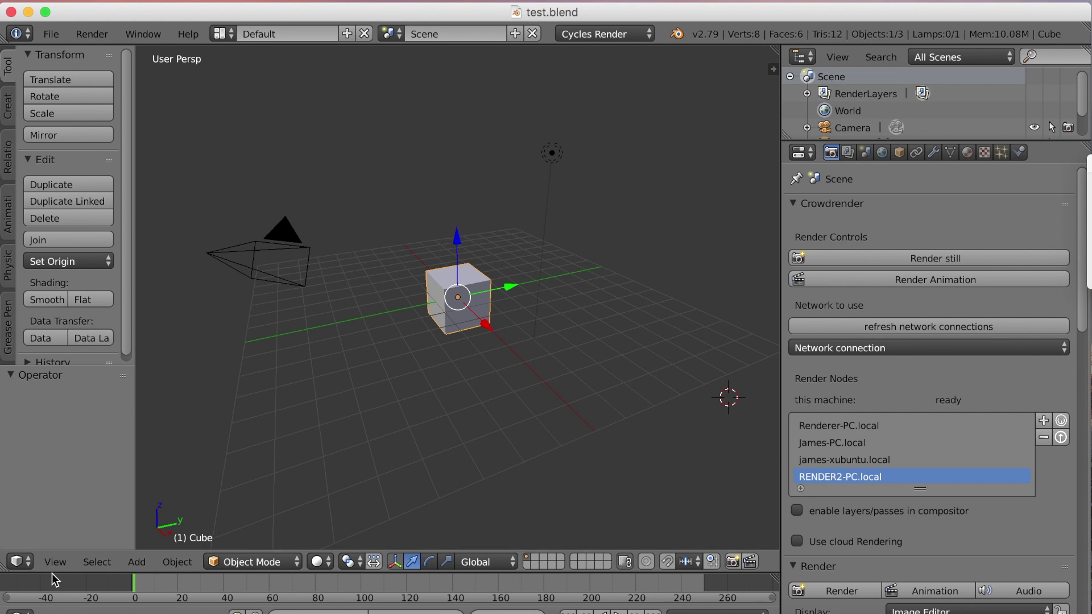
Step: Verify in Finder that test.blend and the frames folder both appear in dropbox_test
left_click(25, 607)
scroll(528, 223, "left", 4)
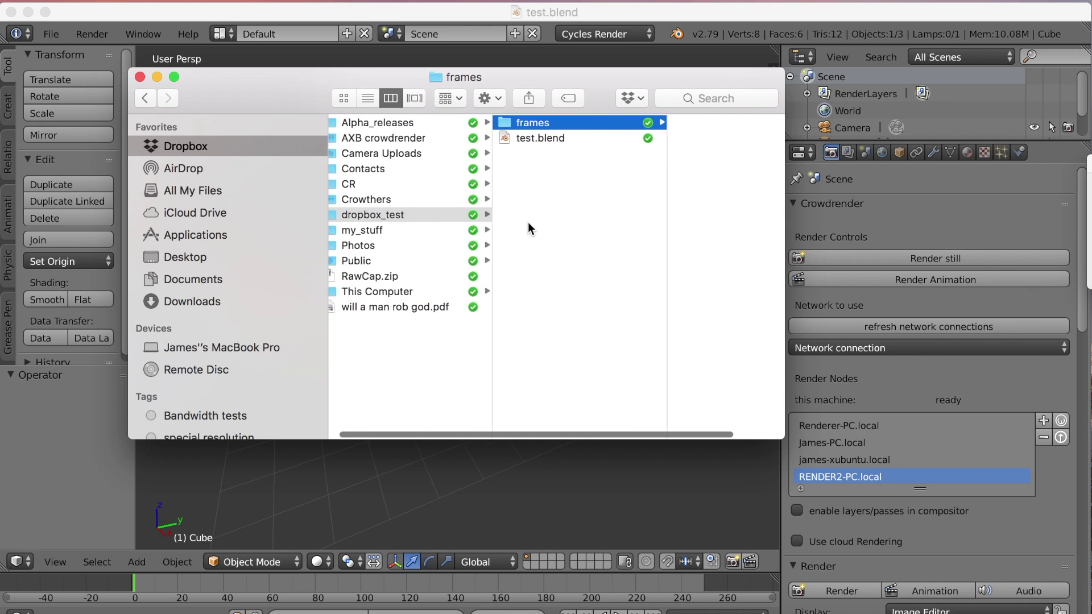
left_click(539, 139)
left_click(473, 121)
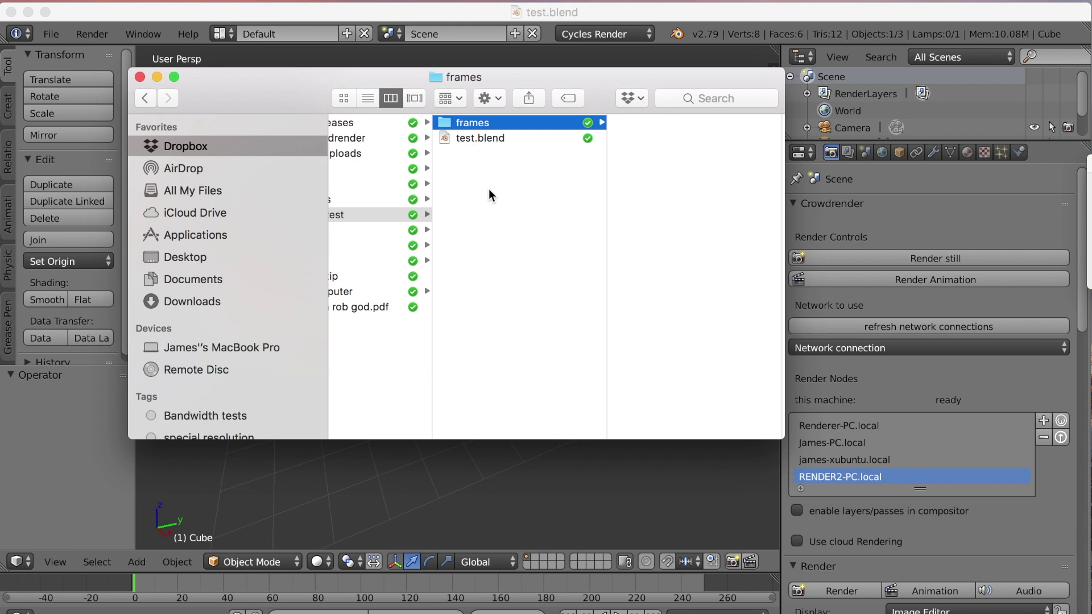
scroll(489, 189, "left", 3)
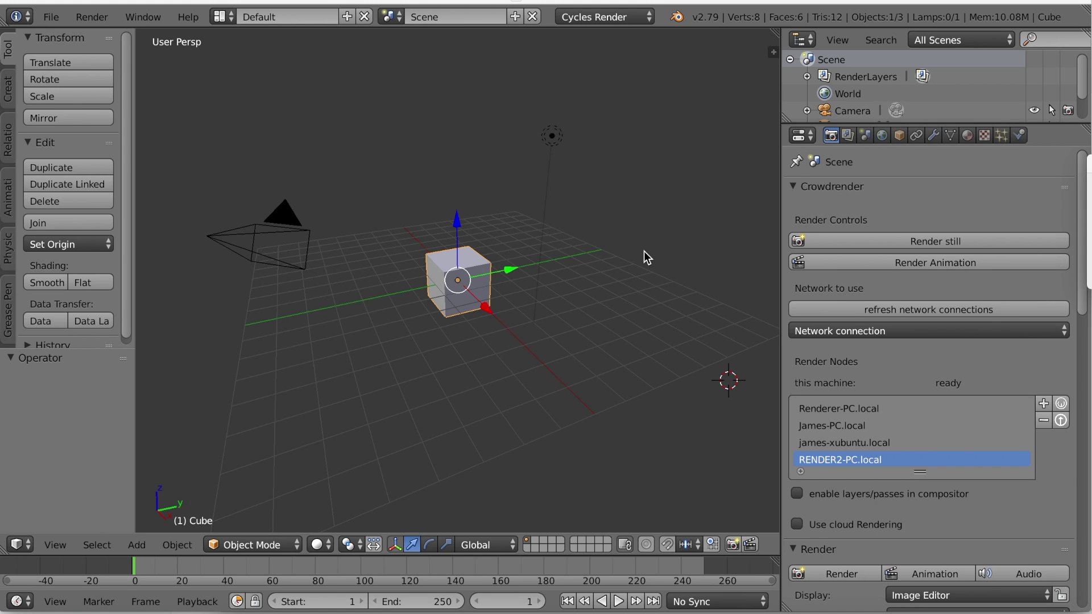
Step: Enable Placeholders in the render output settings
scroll(930, 243, "down", 9)
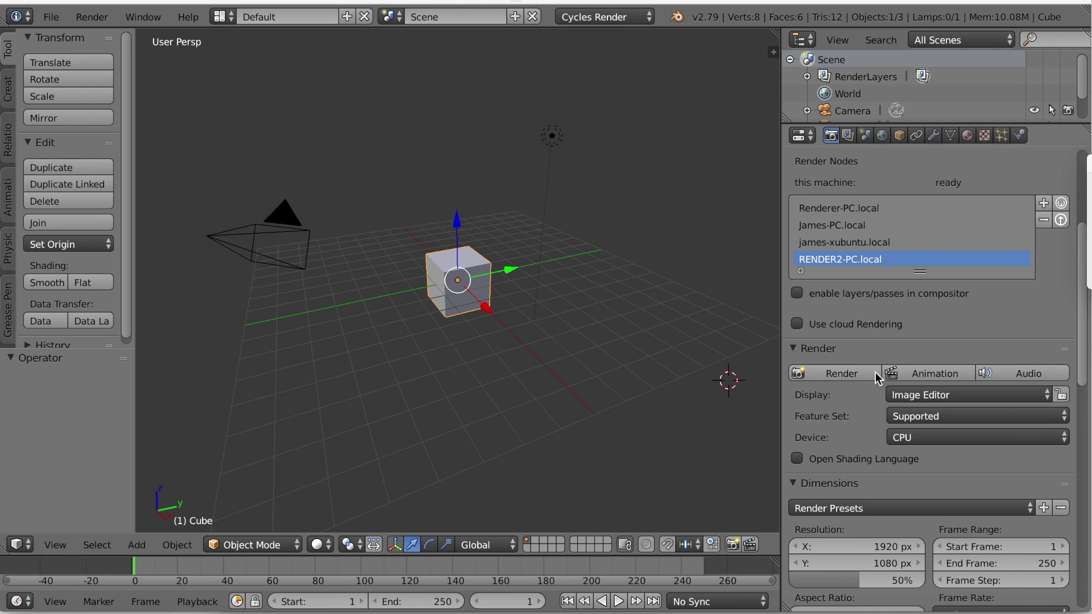
scroll(855, 414, "down", 15)
scroll(855, 414, "down", 1)
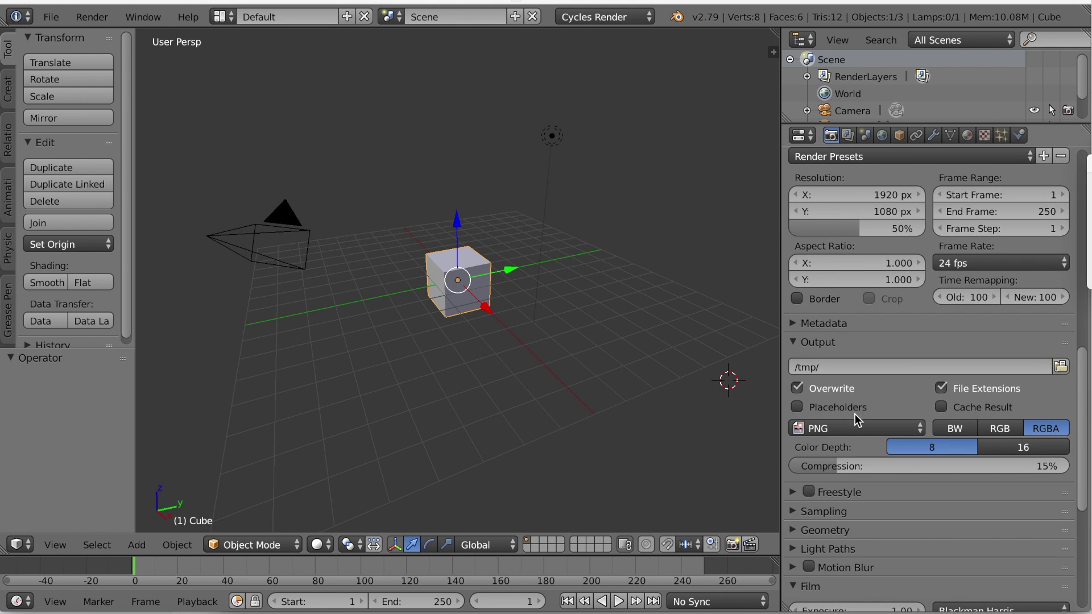
left_click(798, 407)
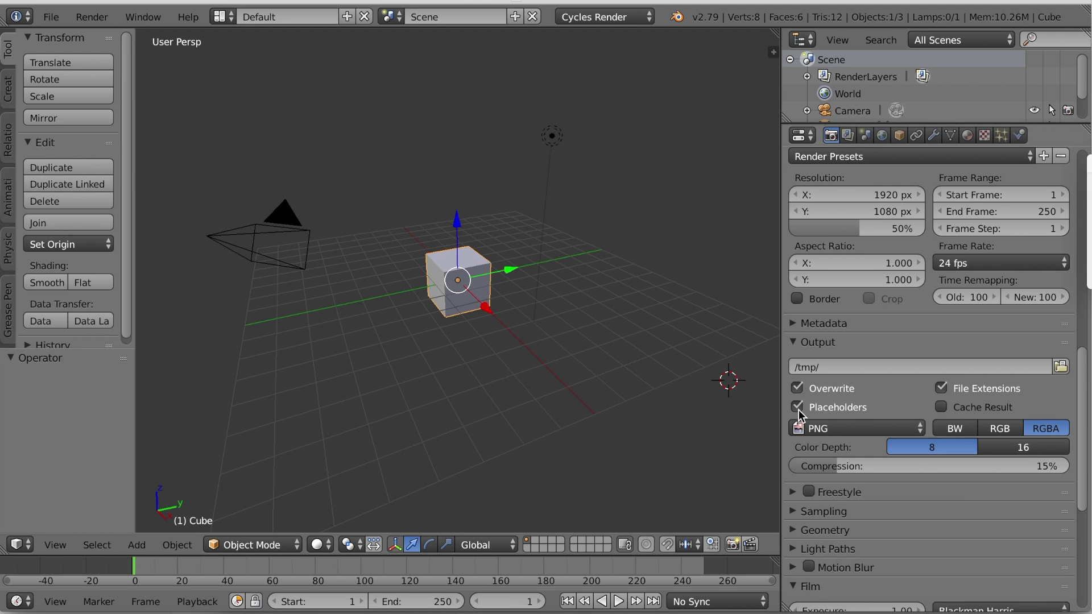
Step: Set the render output path to the frames folder in Dropbox/dropbox_test
left_click(1061, 366)
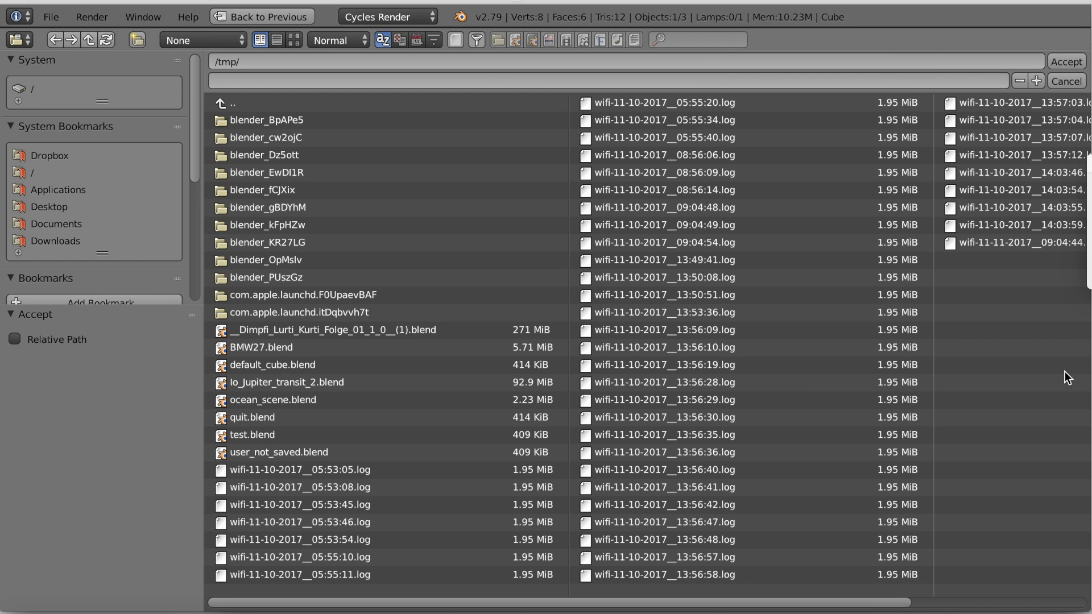
left_click(43, 158)
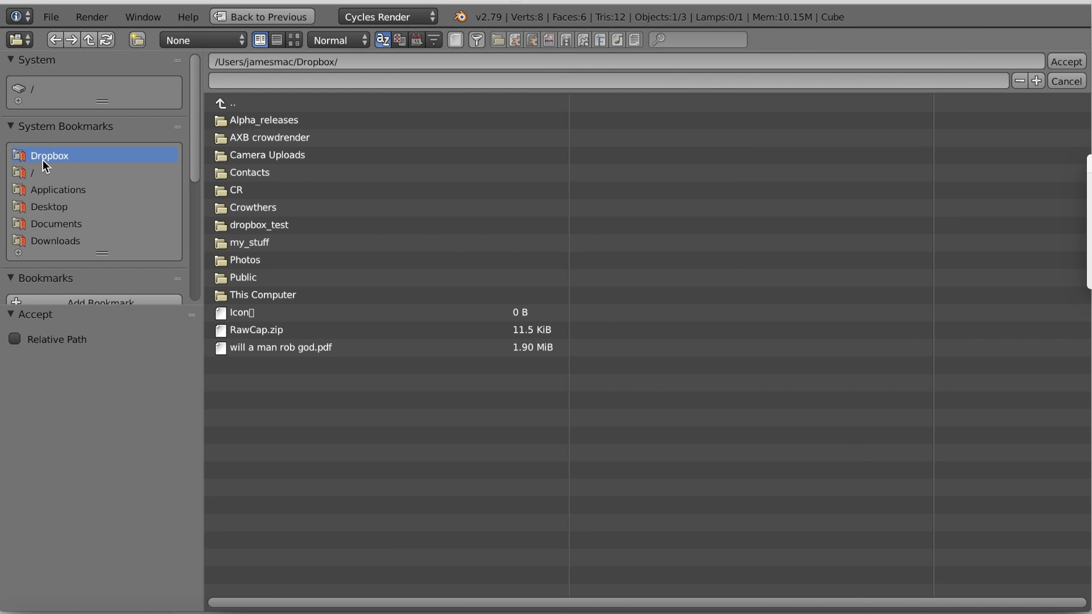
left_click(278, 227)
left_click(252, 120)
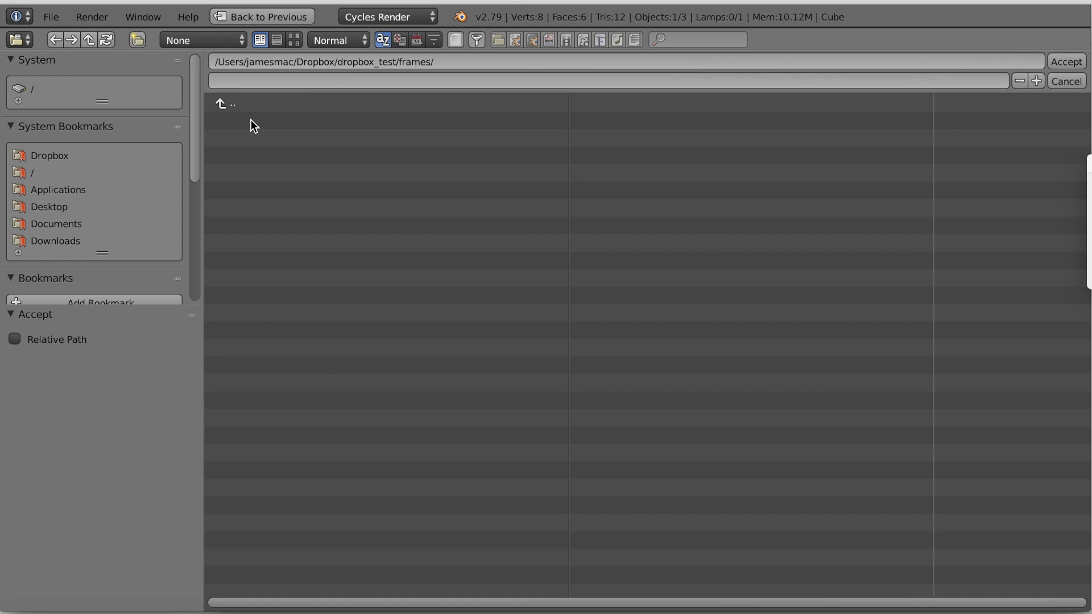
key("Return")
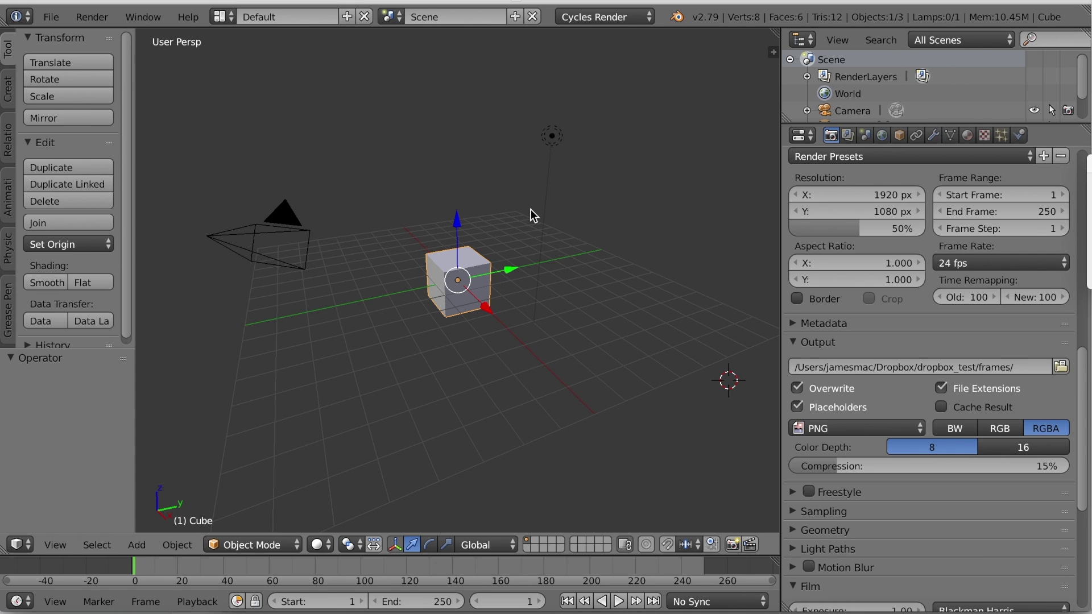
Step: Keyframe the cube's rotation at frame 1, set End to 100, and keyframe a rotated pose there
key("i")
left_click(510, 271)
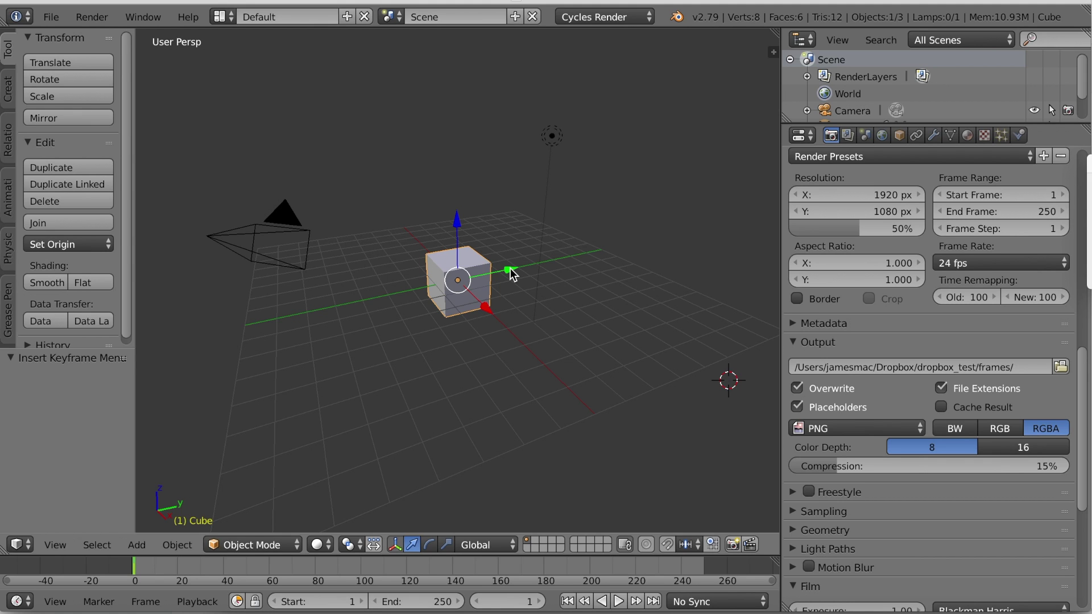
left_click(365, 574)
key("e")
key("Up")
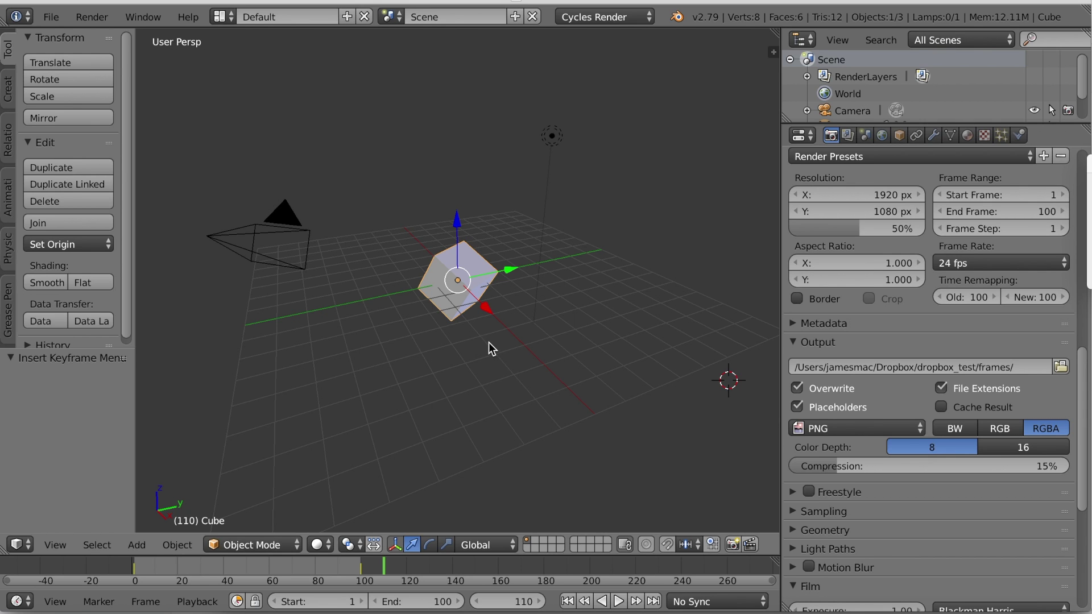
Step: Play back the cube animation, then save over test.blend
left_click(139, 568)
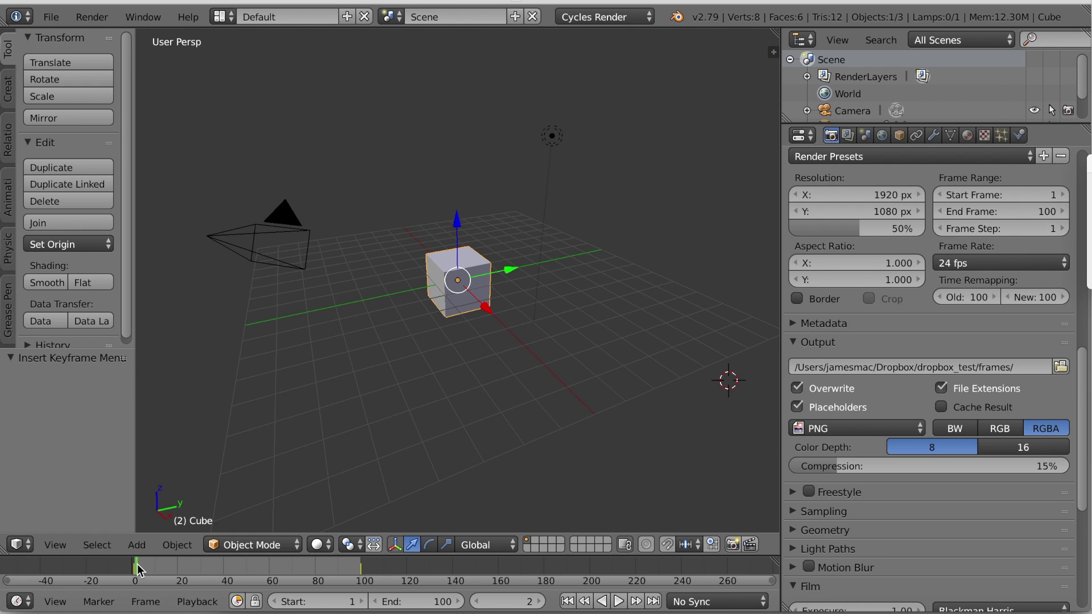
key("alt+a")
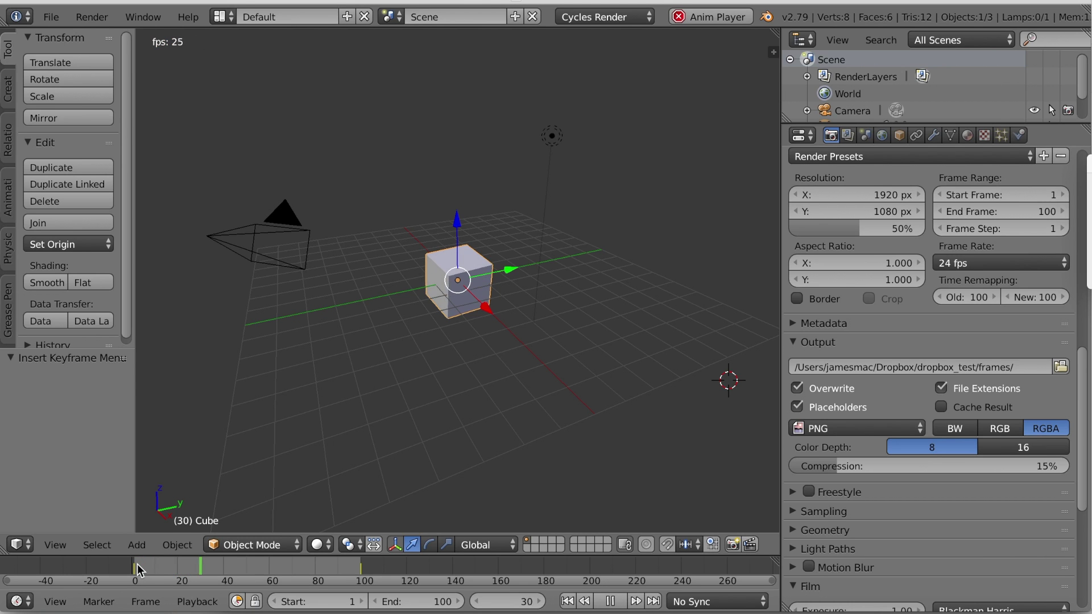
key("alt+a")
key("ctrl+s")
left_click(295, 116)
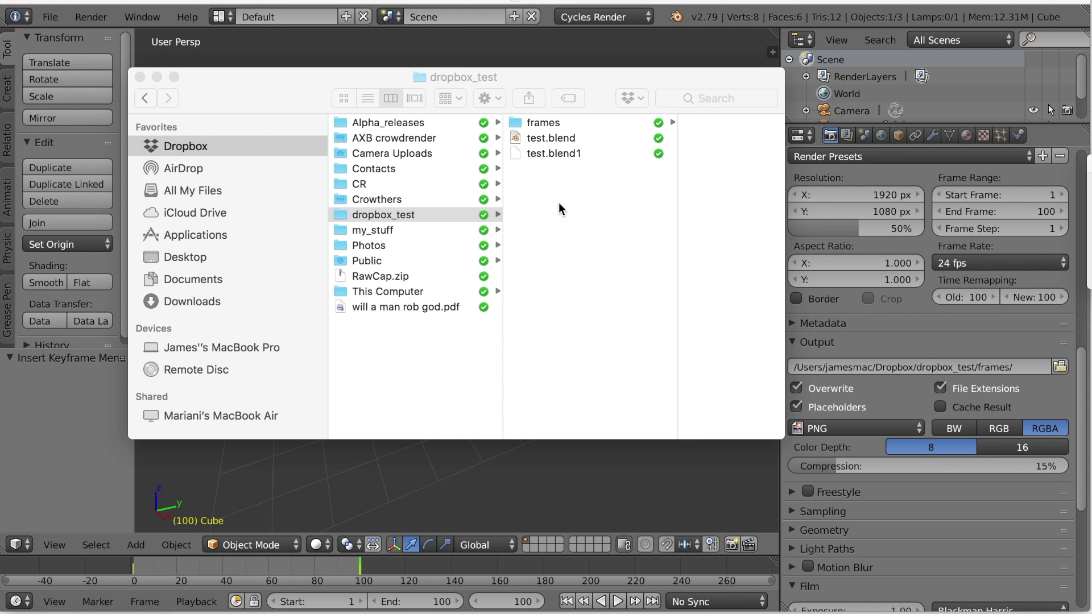
Step: Choose Dropbox Share from the dropbox_test folder's context menu in Finder
left_click(415, 213)
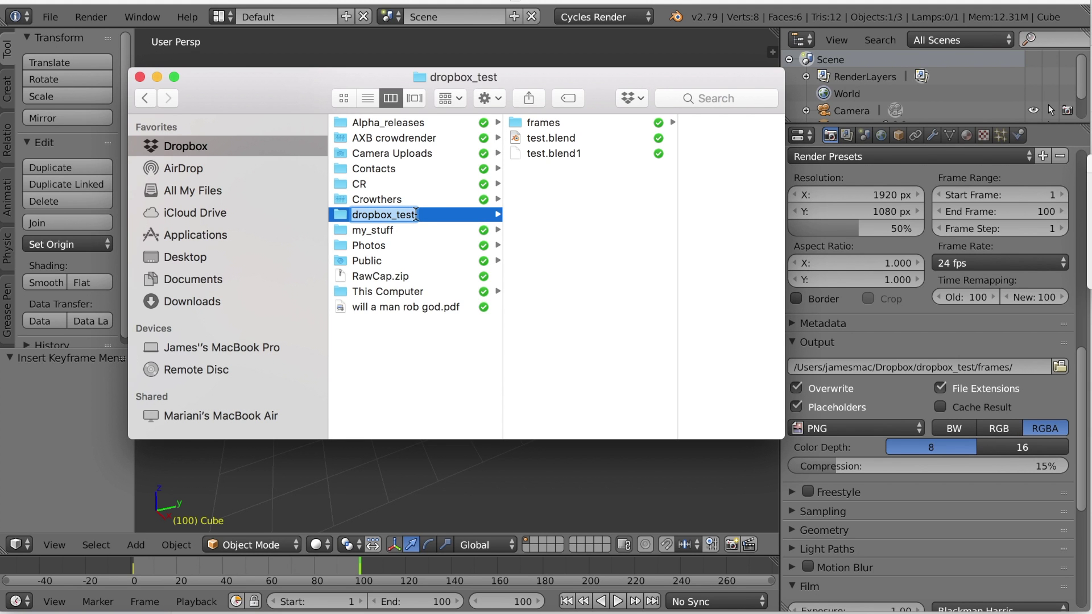
right_click(421, 215)
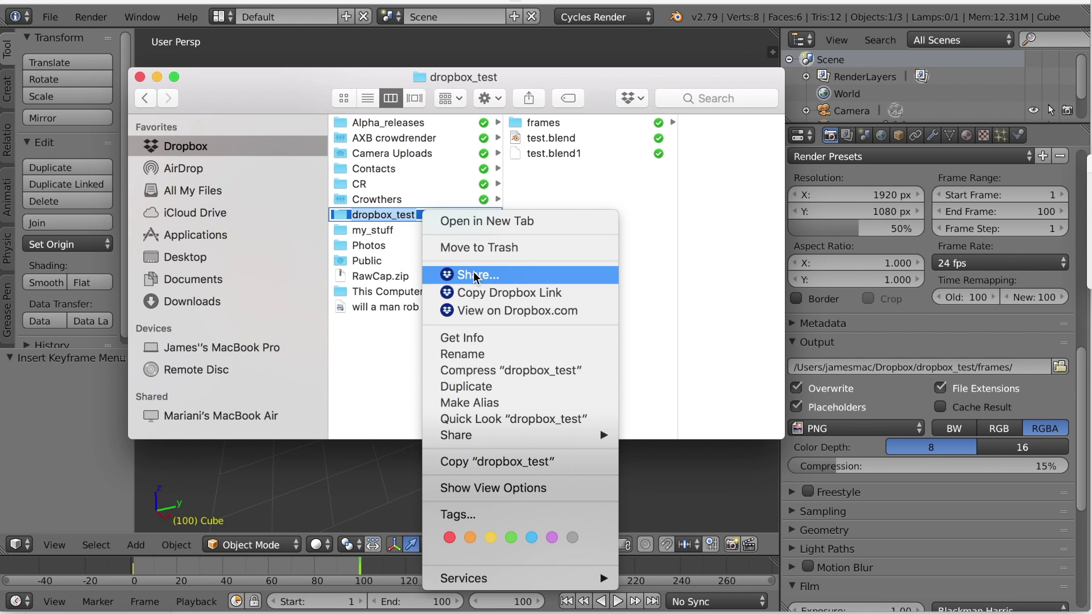
left_click(476, 276)
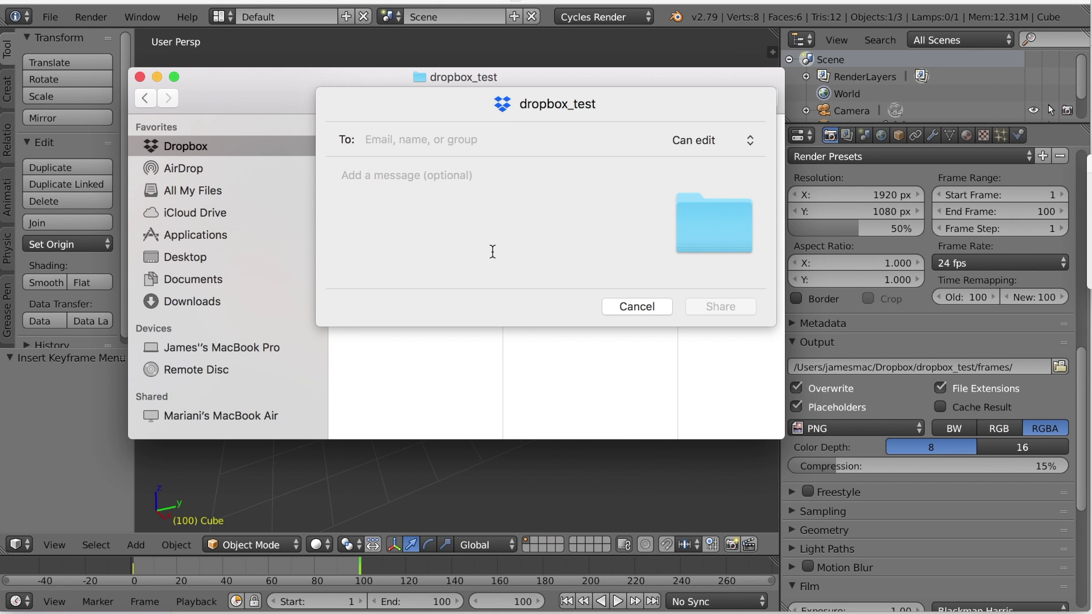
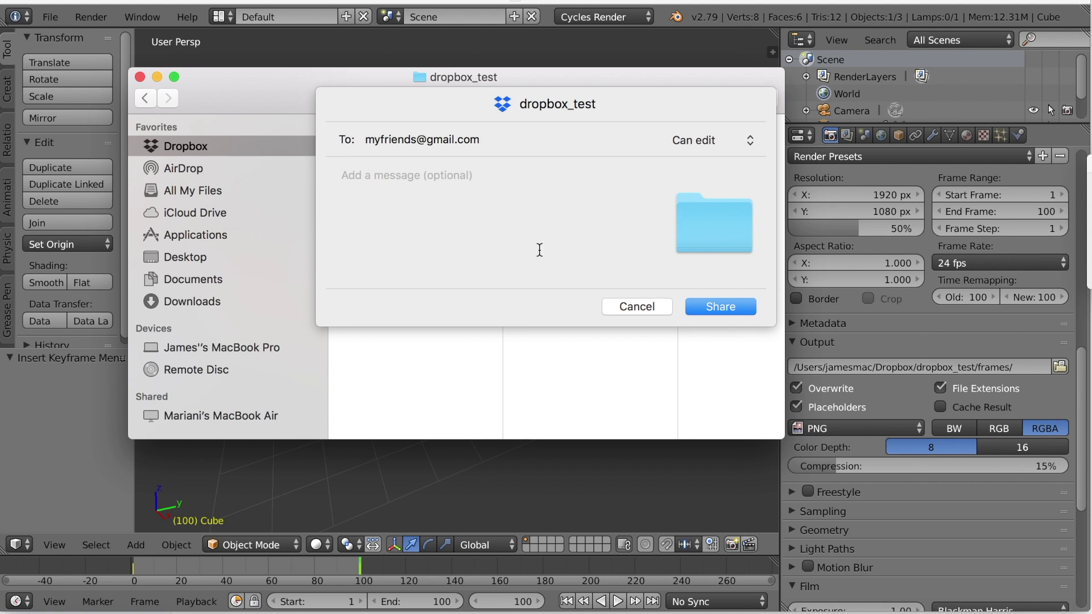
Step: Invite the friend's e-mail with Can edit access and the note 'As we discussed, please help me render!'
left_click(585, 215)
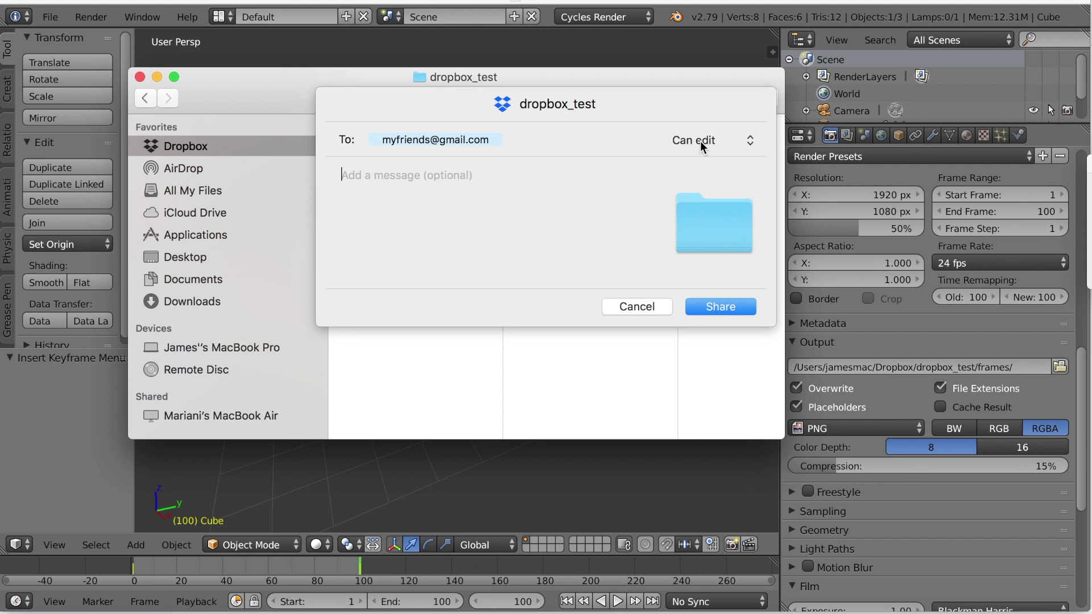
left_click(748, 139)
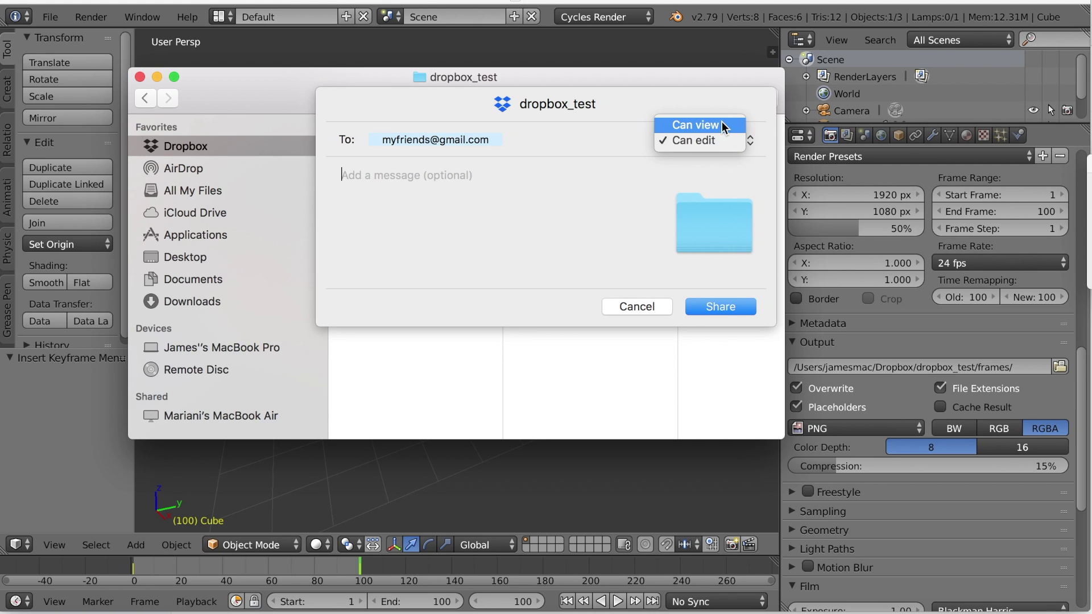
left_click(607, 145)
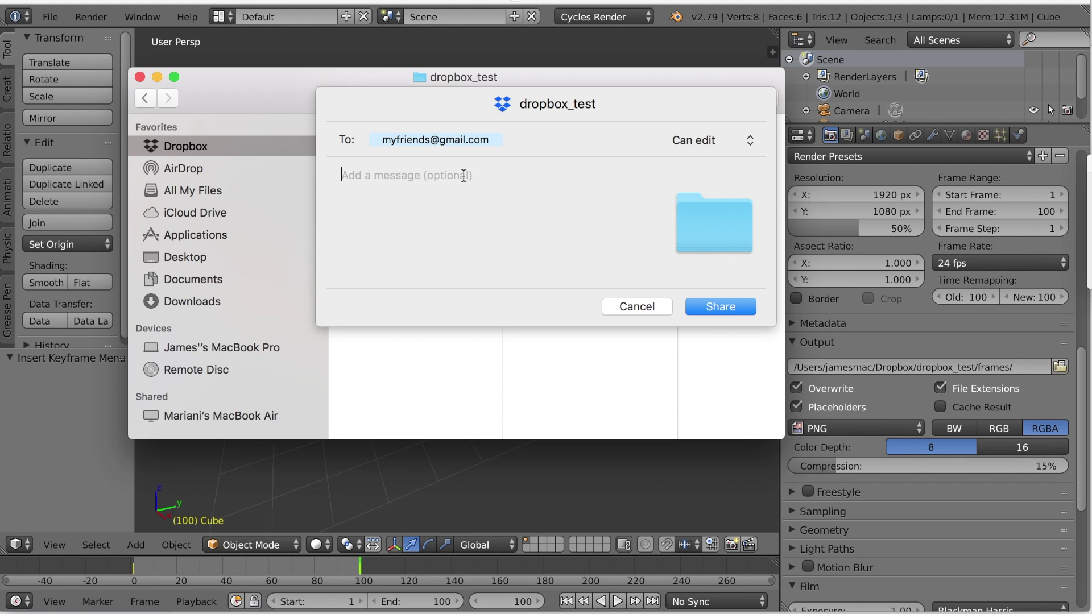
left_click(464, 175)
type("As we discussed, ")
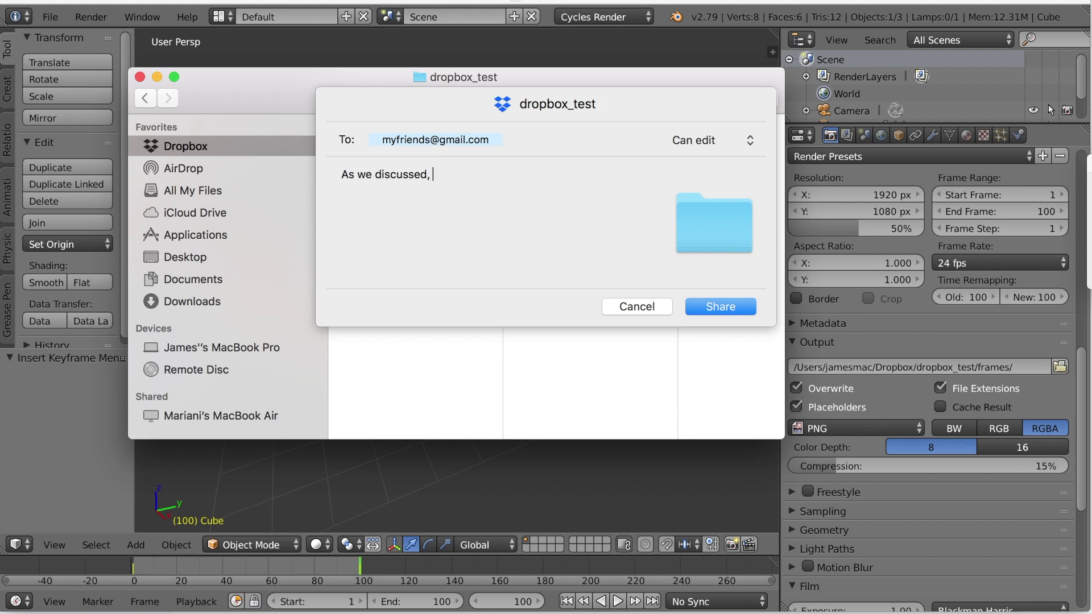
type("please help me render!")
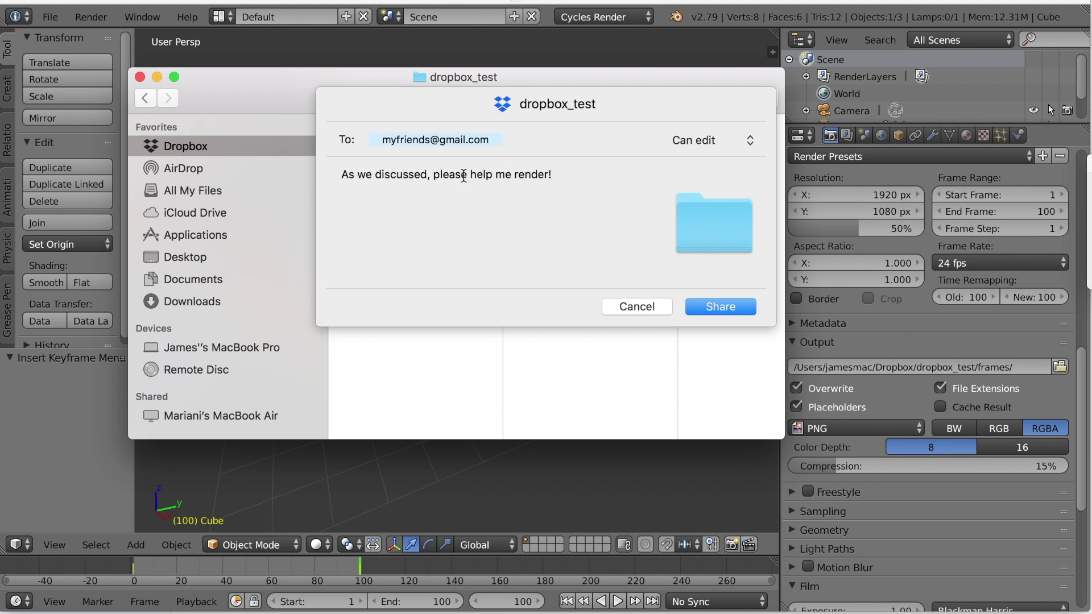
left_click(715, 306)
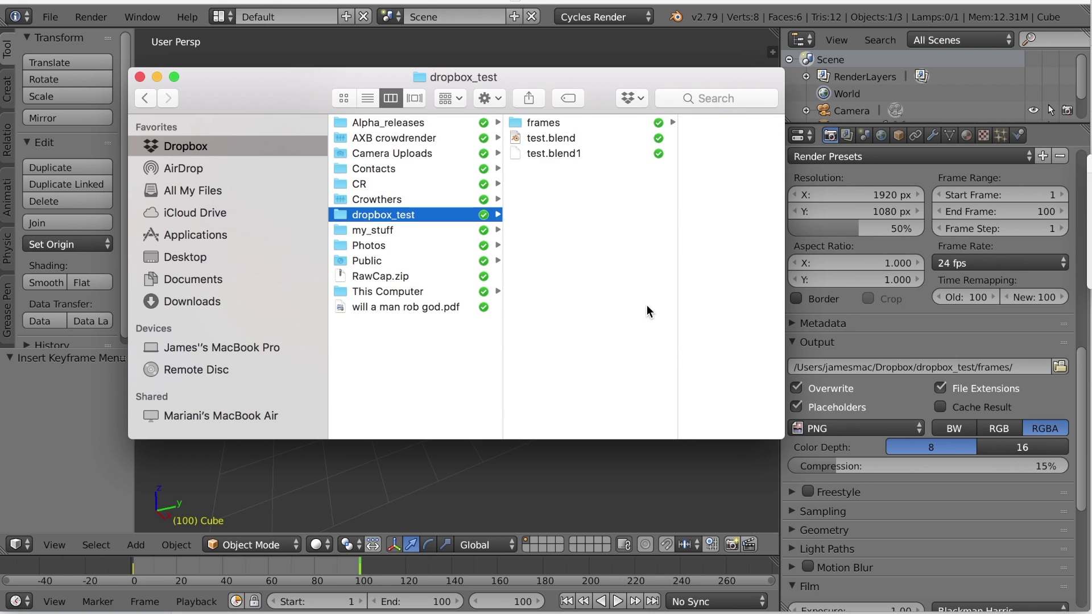
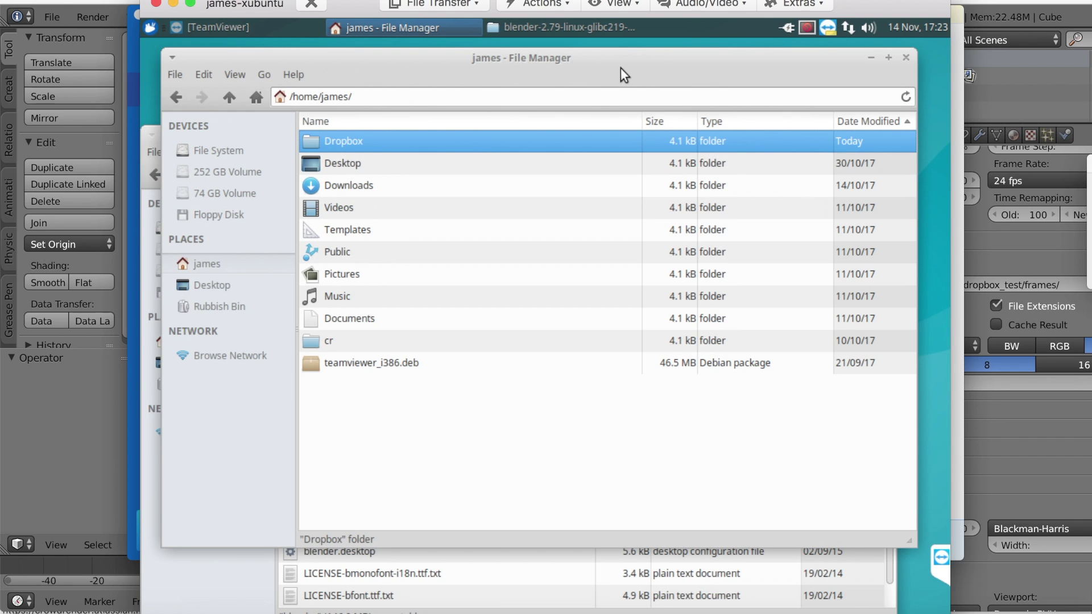
Step: Launch Blender 2.79 from Downloads/blender-2.79-linux-glibc219-x86_64 on the remote Xubuntu machine
double_click(368, 178)
double_click(361, 165)
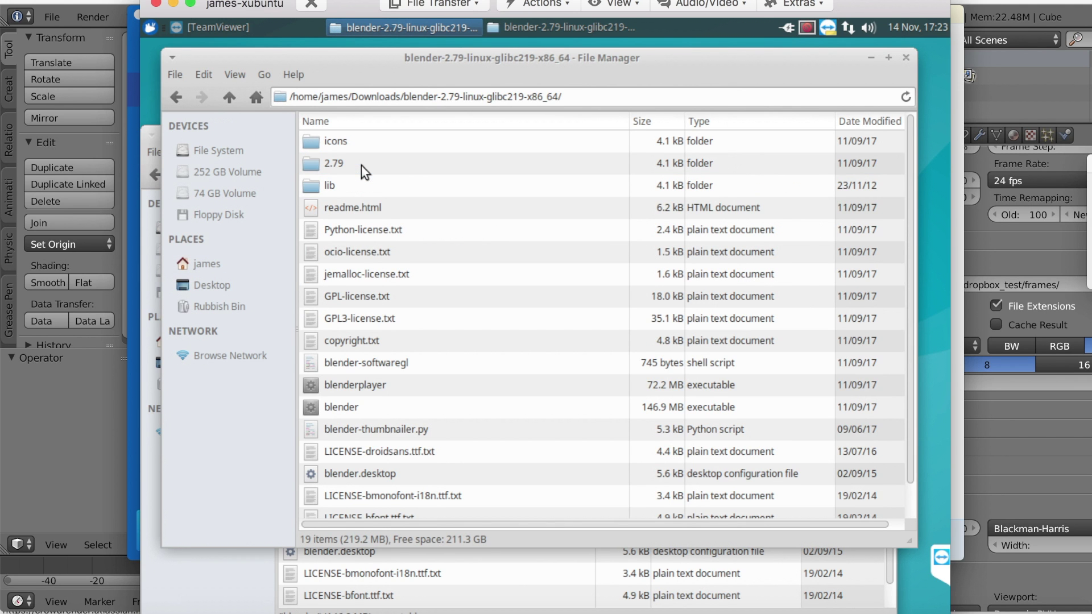
double_click(338, 405)
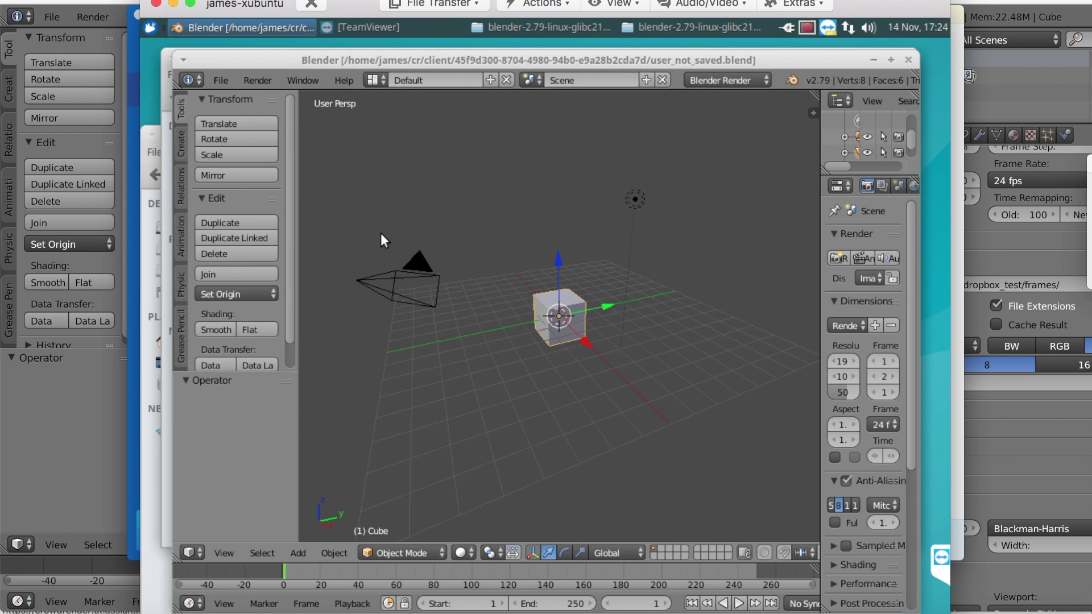
Step: Open test.blend from the Dropbox dropbox_test folder with File > Open
left_click(220, 80)
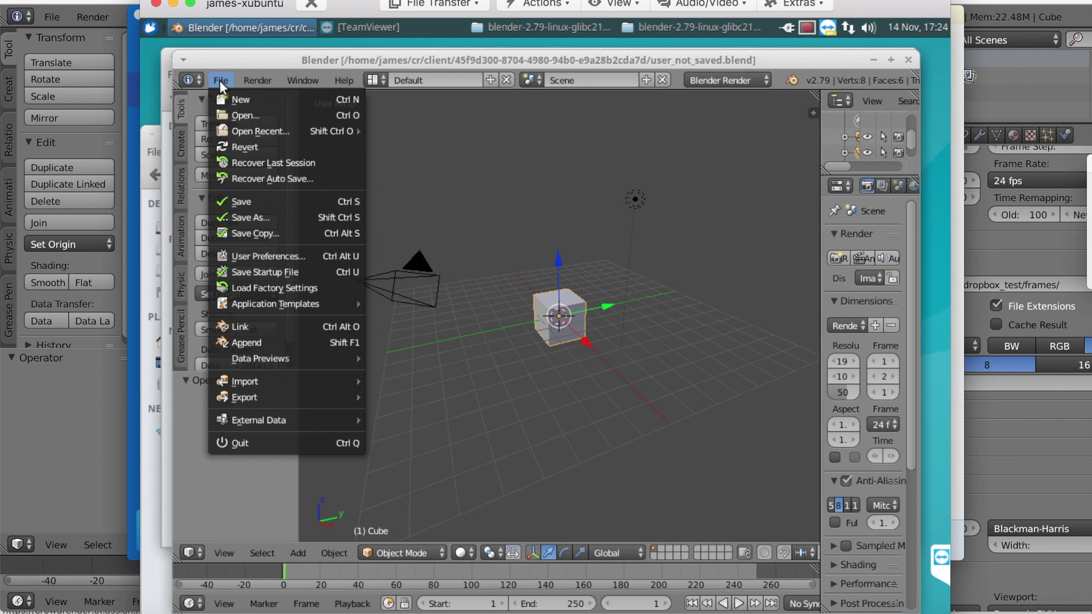
left_click(274, 114)
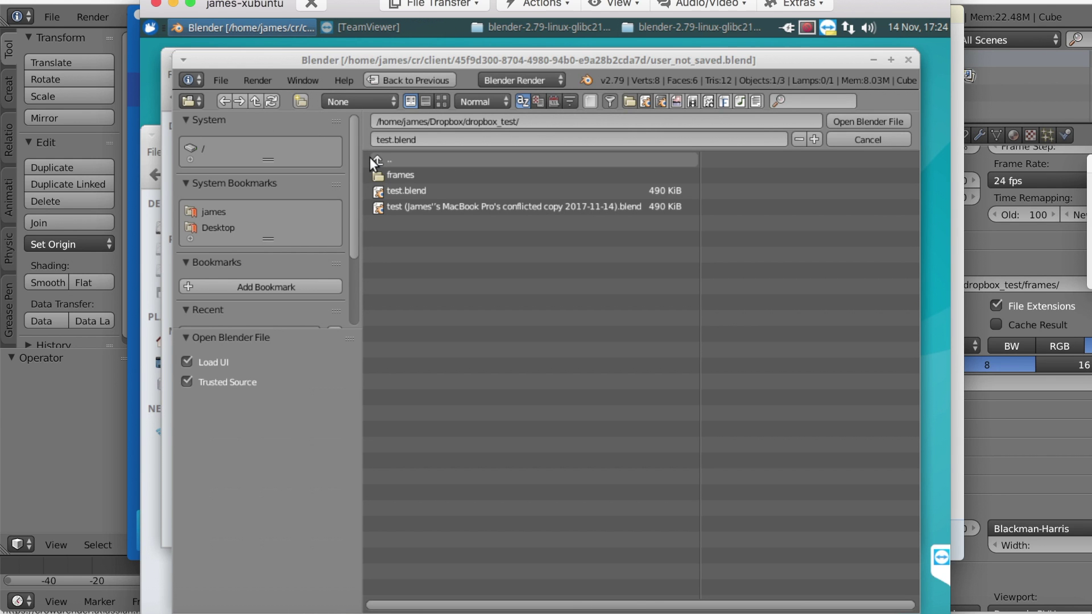
left_click(424, 191)
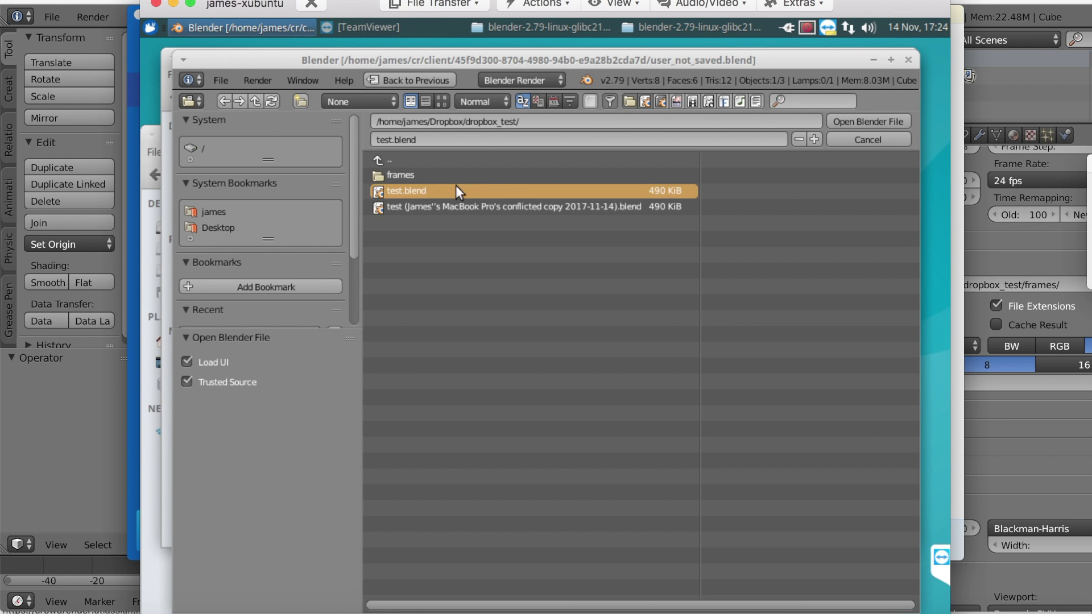
left_click(845, 121)
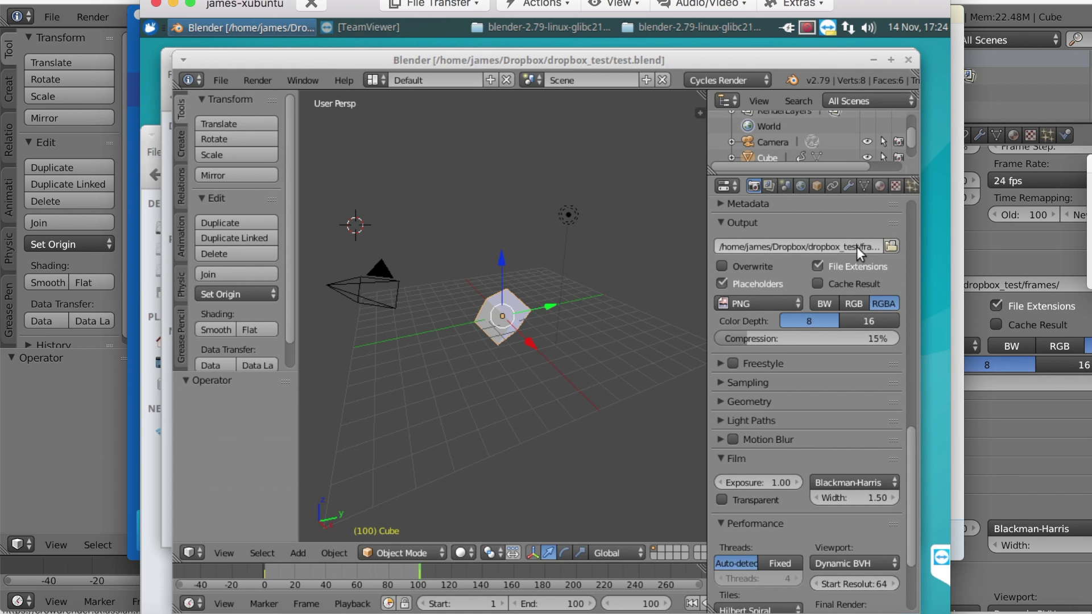
Step: Point the remote render output to dropbox_test/frames/, then bring the local Blender forward
left_click(891, 246)
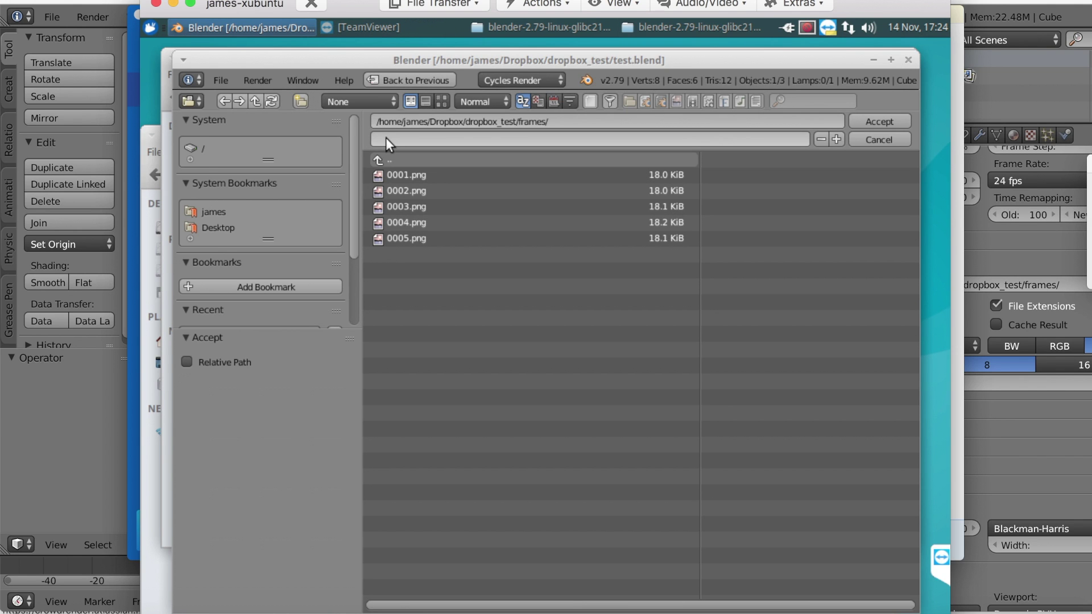
left_click(879, 121)
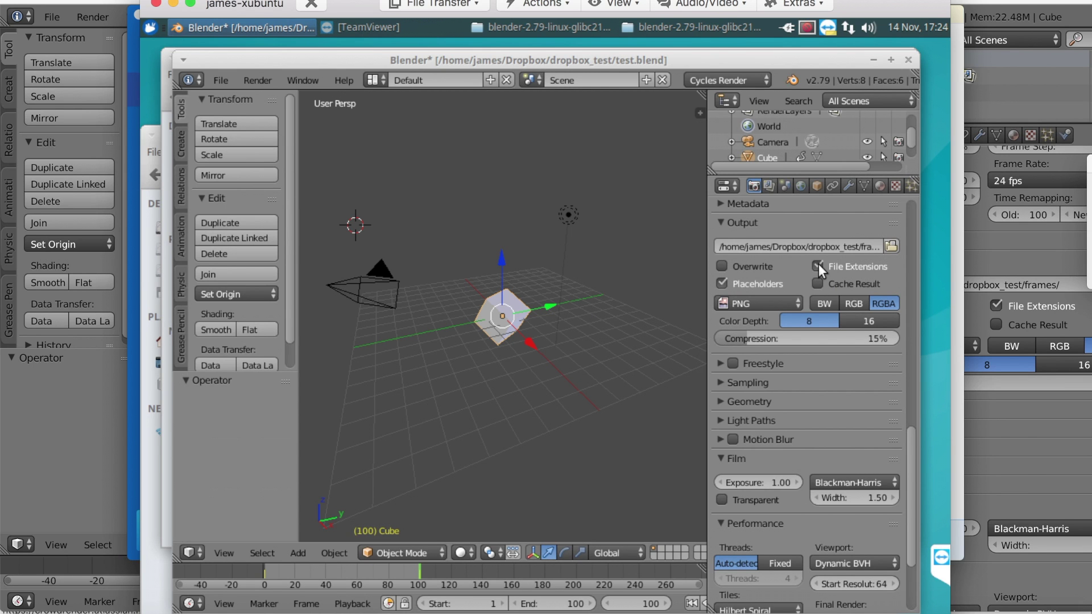
left_click(1015, 248)
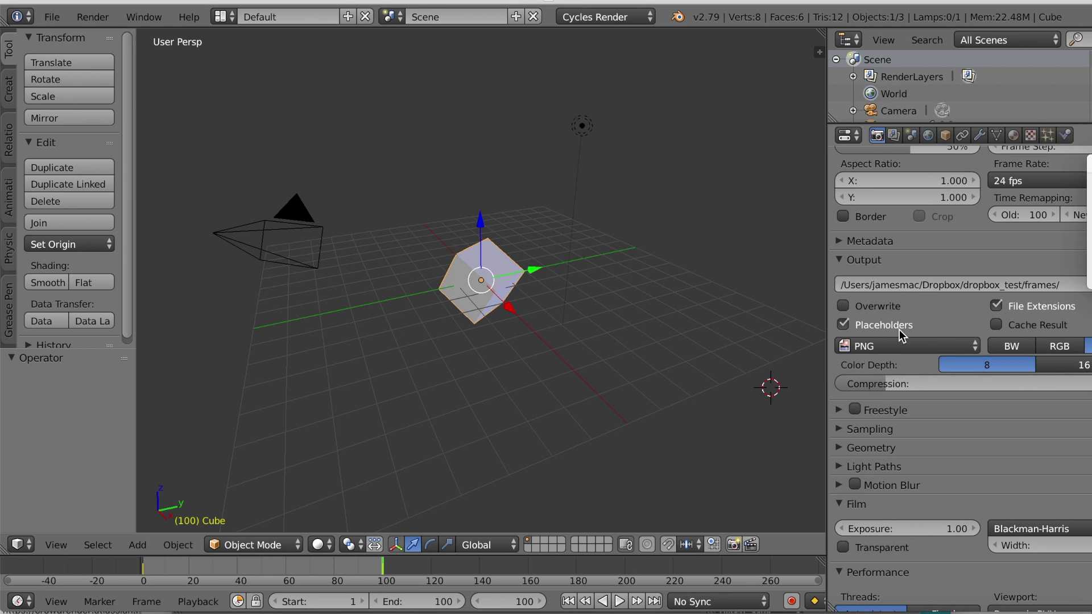
Step: In the remote Blender, reconfirm the frames output path and render the animation
left_click(499, 604)
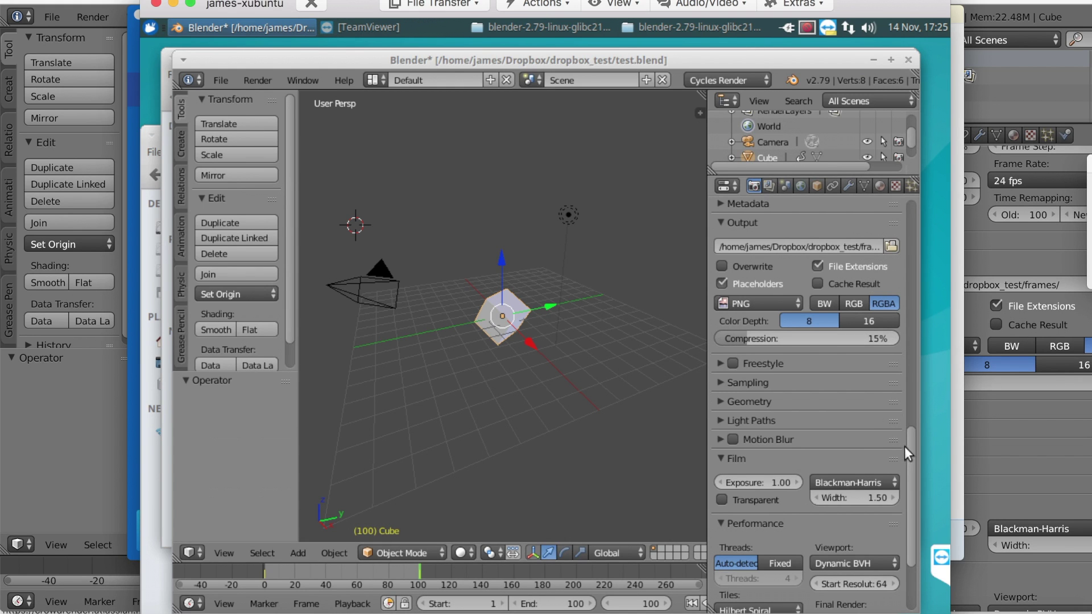
left_click_drag(911, 424, 916, 200)
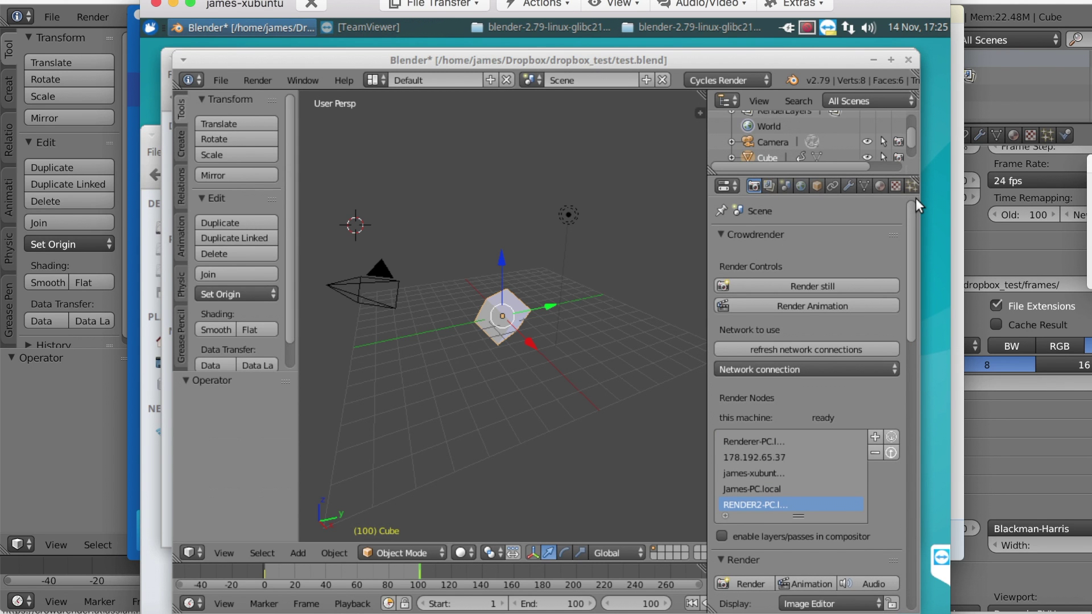
left_click_drag(909, 237, 914, 352)
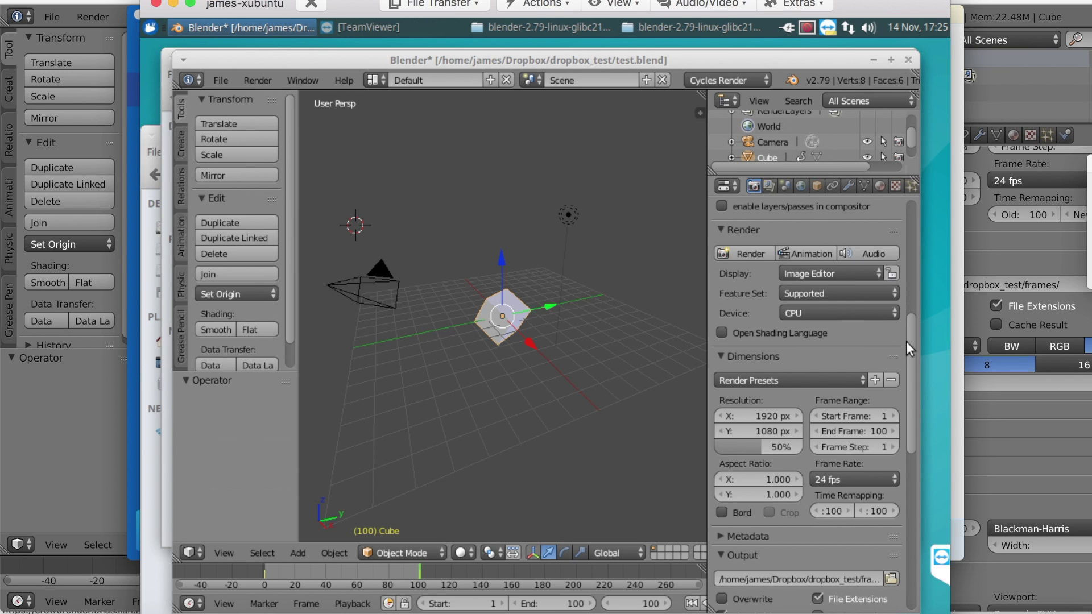
left_click_drag(912, 332, 911, 450)
left_click(780, 244)
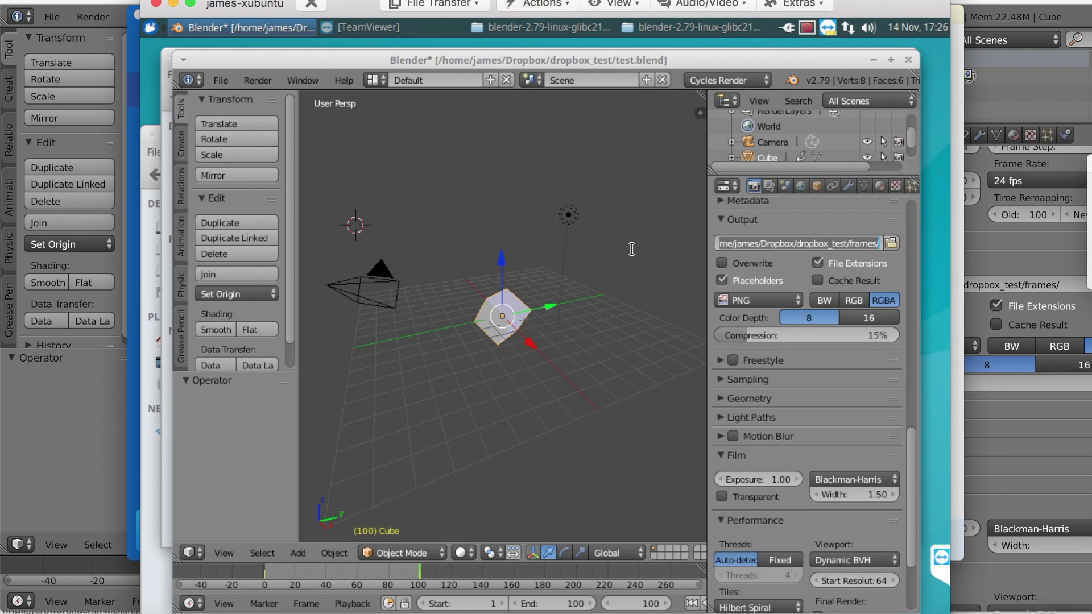
key("Return")
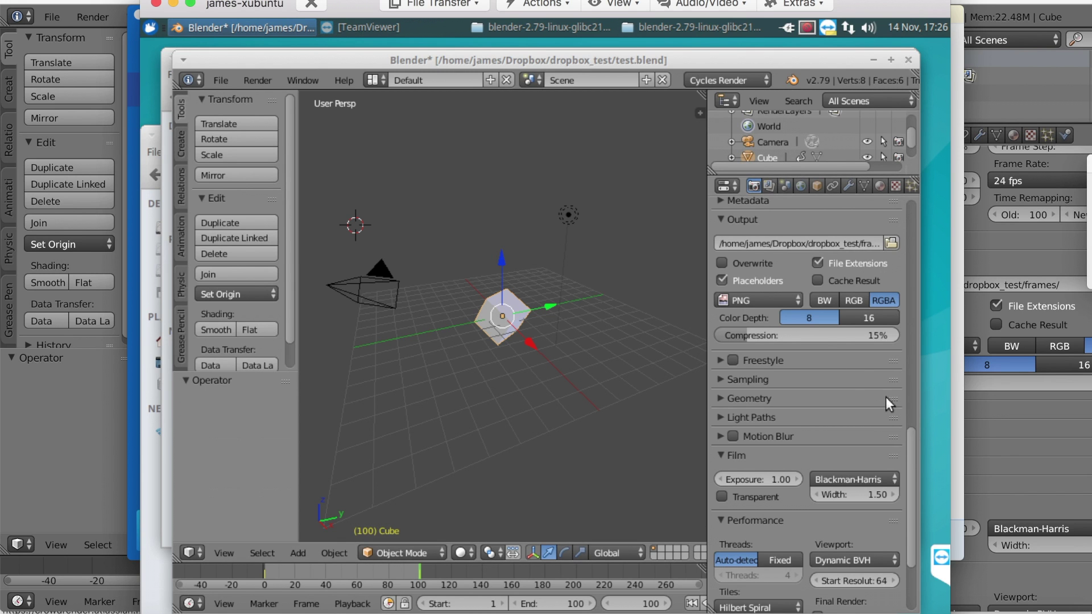
left_click_drag(910, 440, 916, 261)
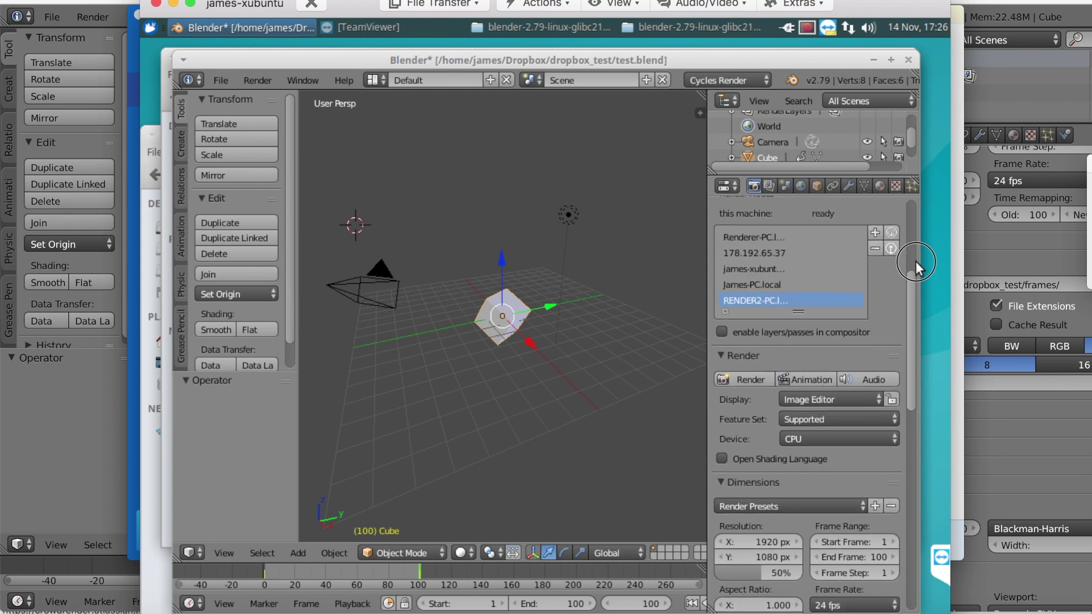
left_click(813, 434)
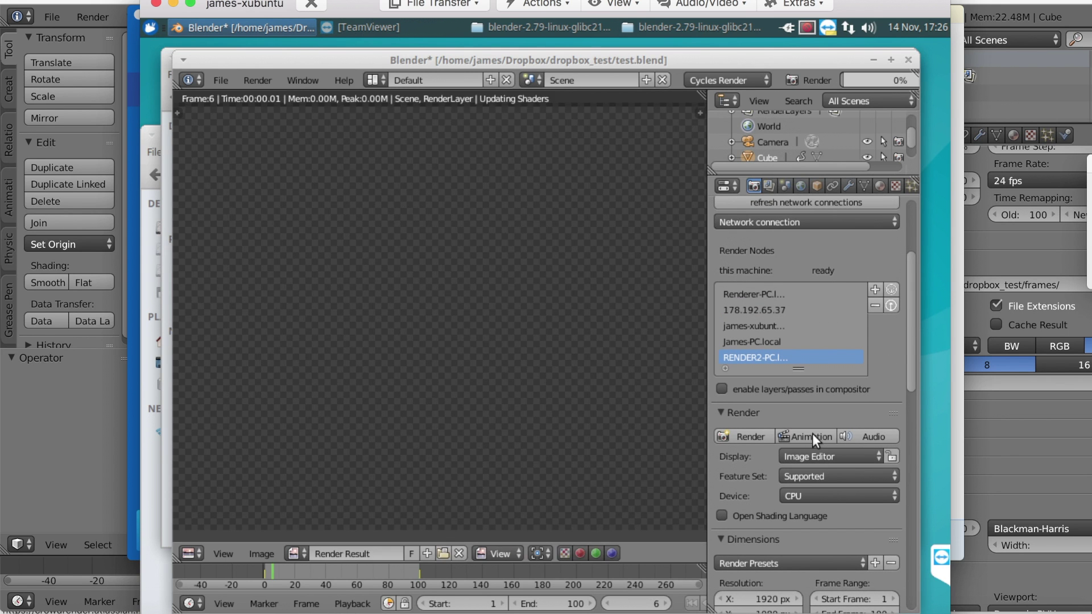
Step: In the local Mac Blender, render the animation into the same Dropbox frames folder
left_click(1025, 262)
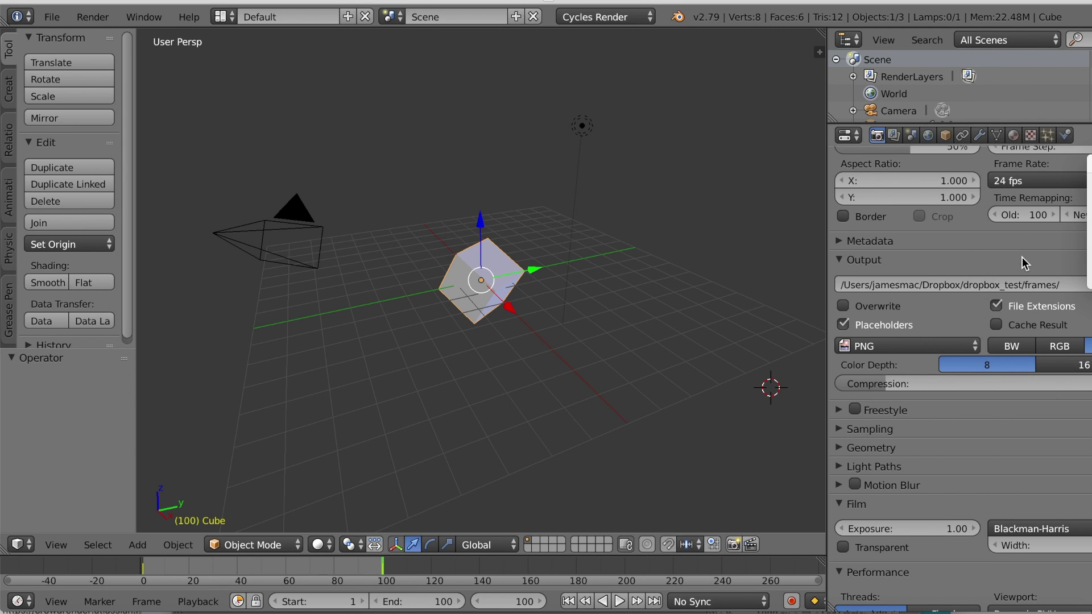
scroll(974, 359, "up", 8)
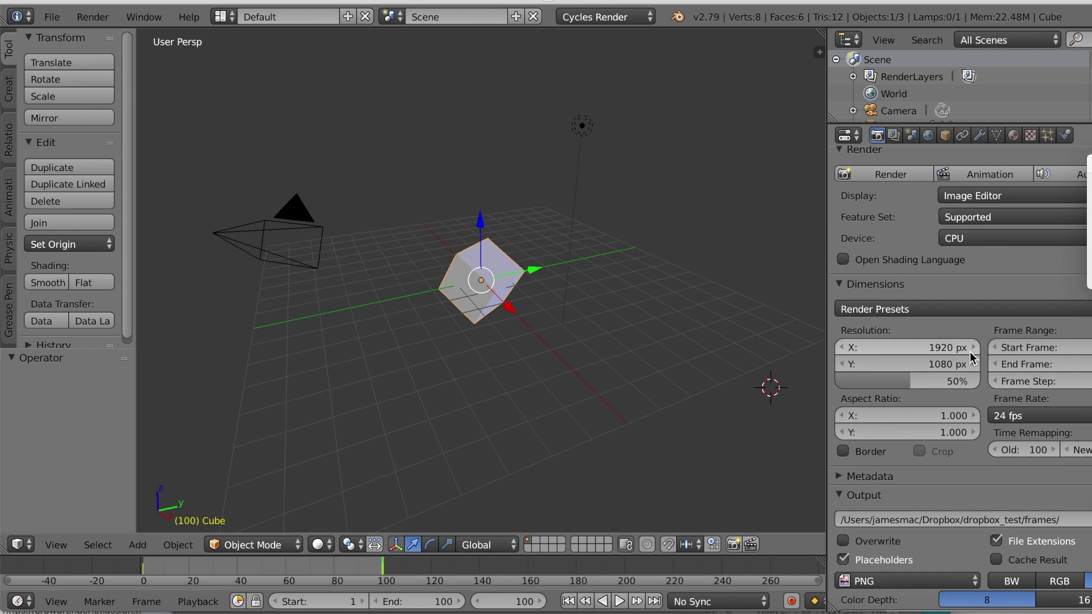
left_click(985, 175)
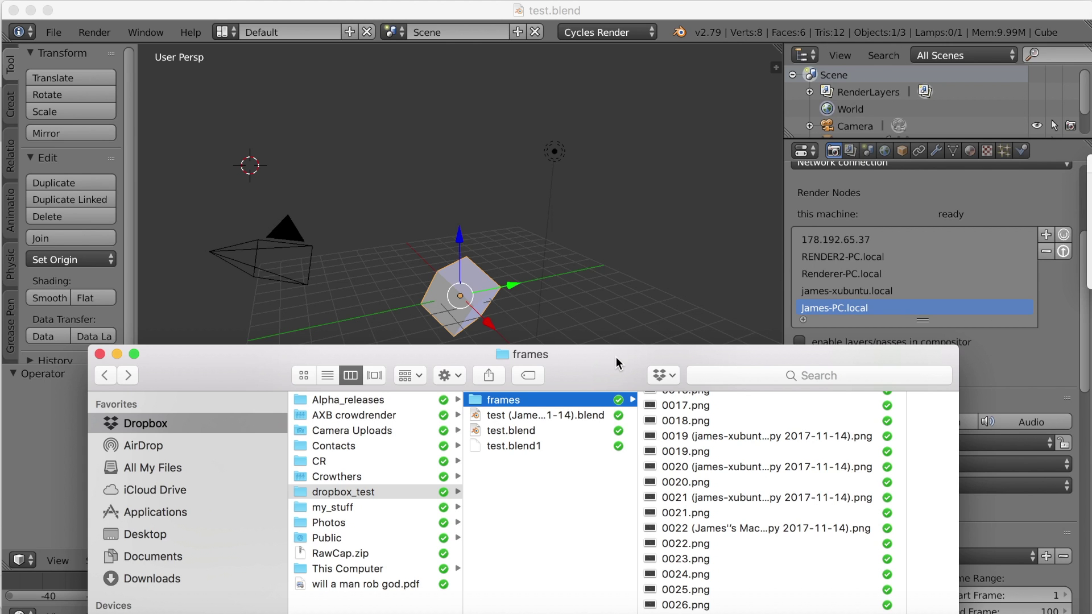
Step: Raise the frames Finder window and preview the conflicted copy of 0019.png
left_click_drag(616, 356, 587, 136)
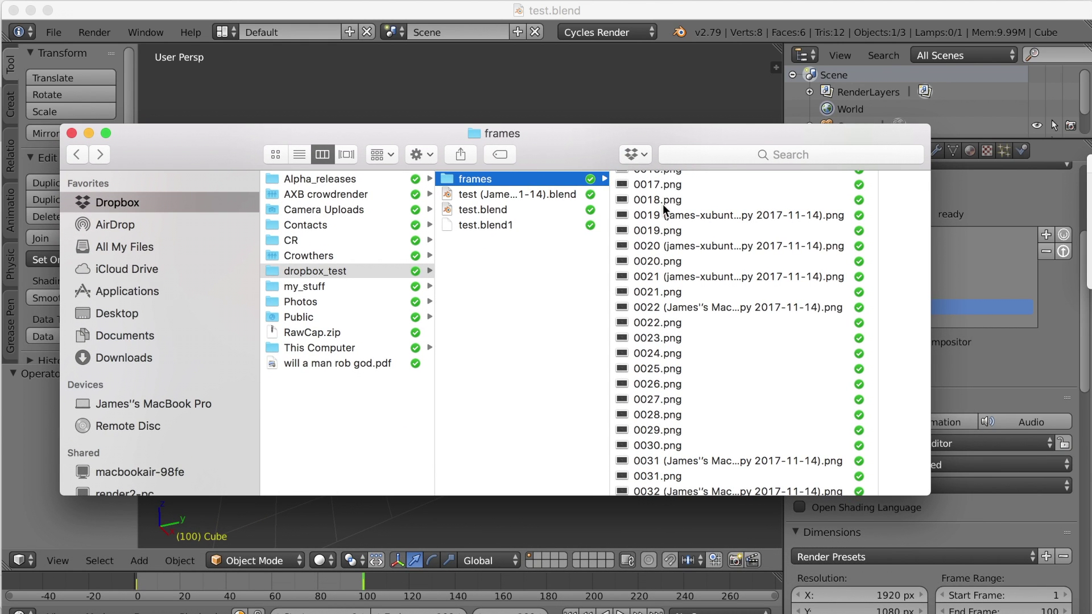
left_click(690, 216)
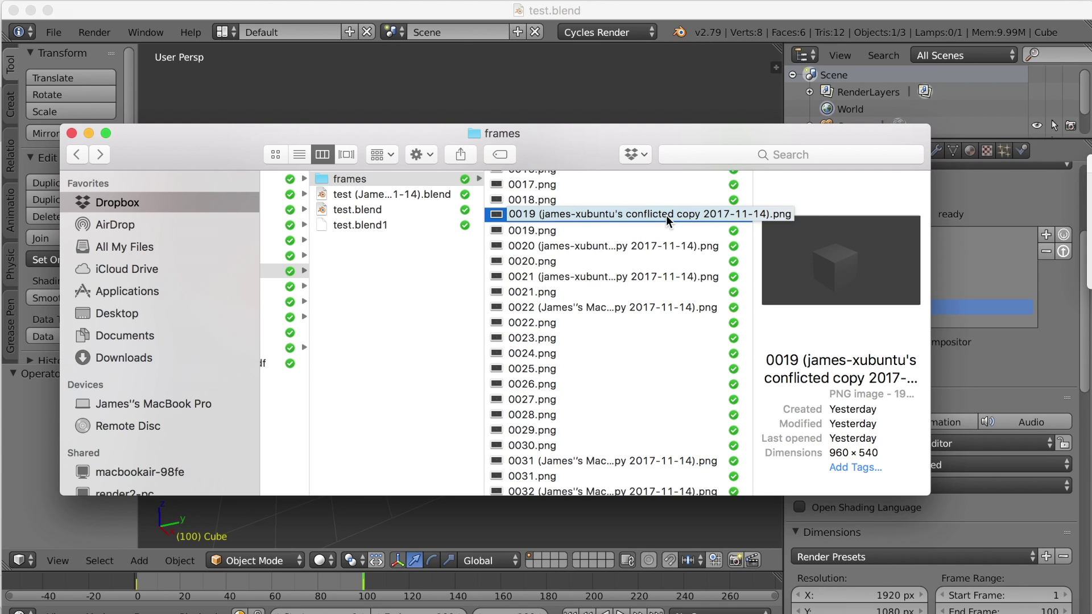
Step: Search Finder for 'conflict', limited to the frames folder
left_click(716, 154)
type("coin")
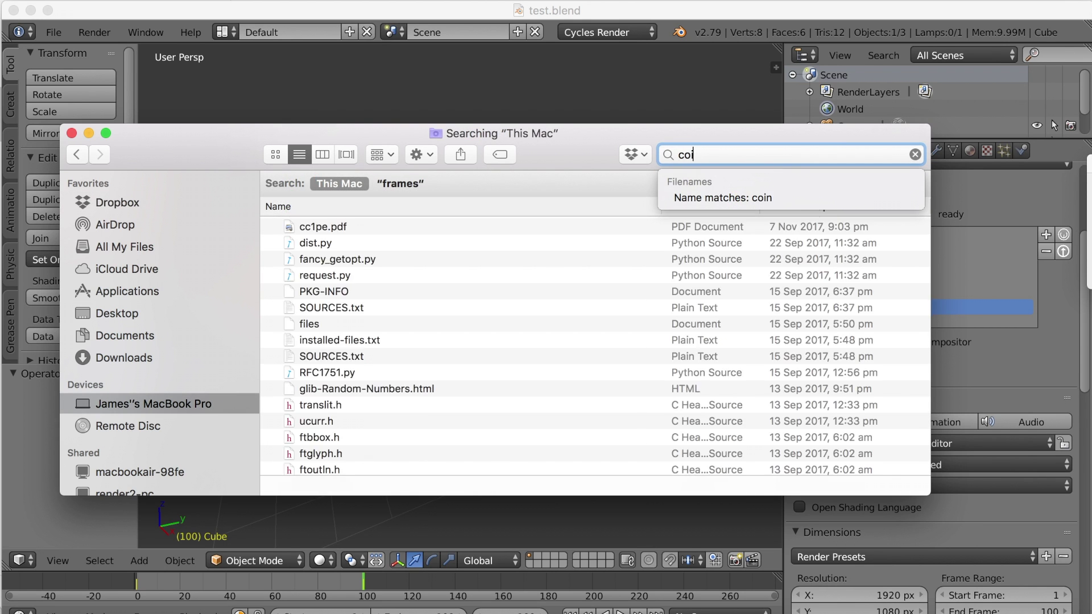
key("BackSpace")
key("BackSpace")
type("nflict")
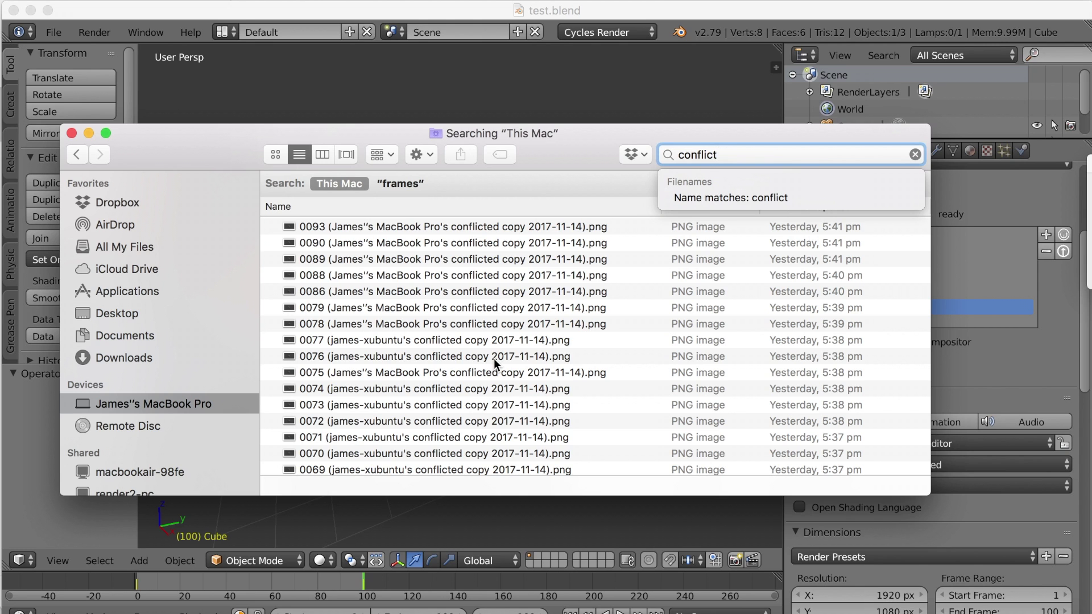
scroll(494, 364, "down", 15)
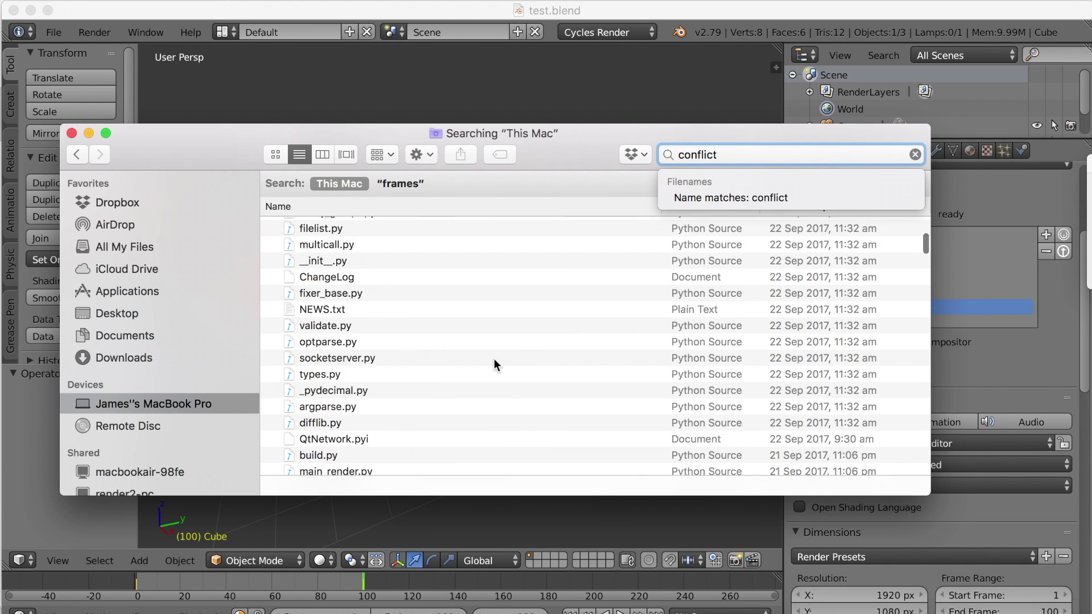
scroll(493, 359, "down", 10)
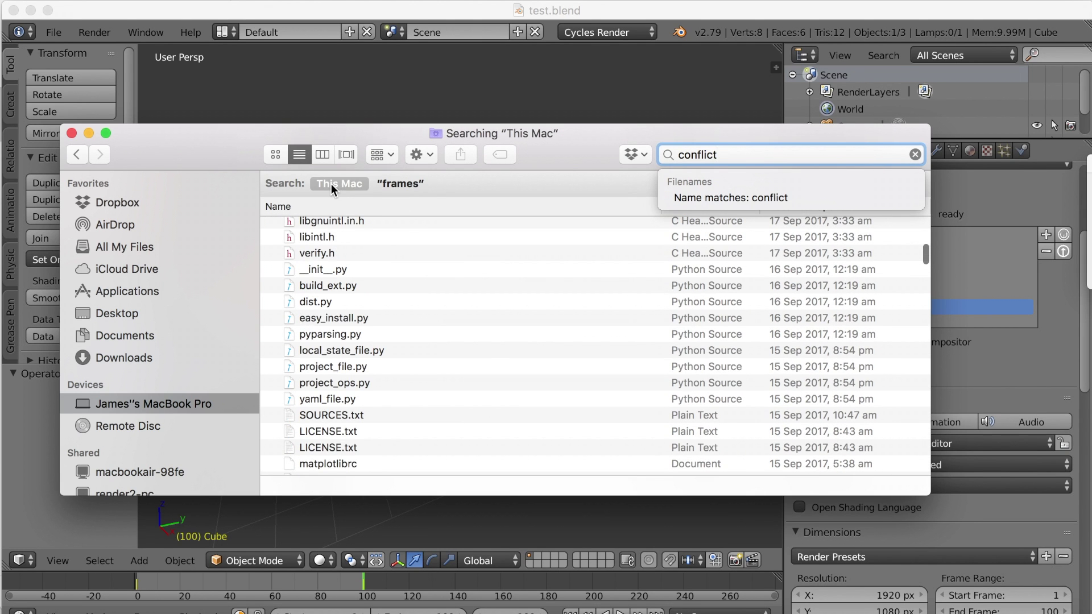
left_click(404, 183)
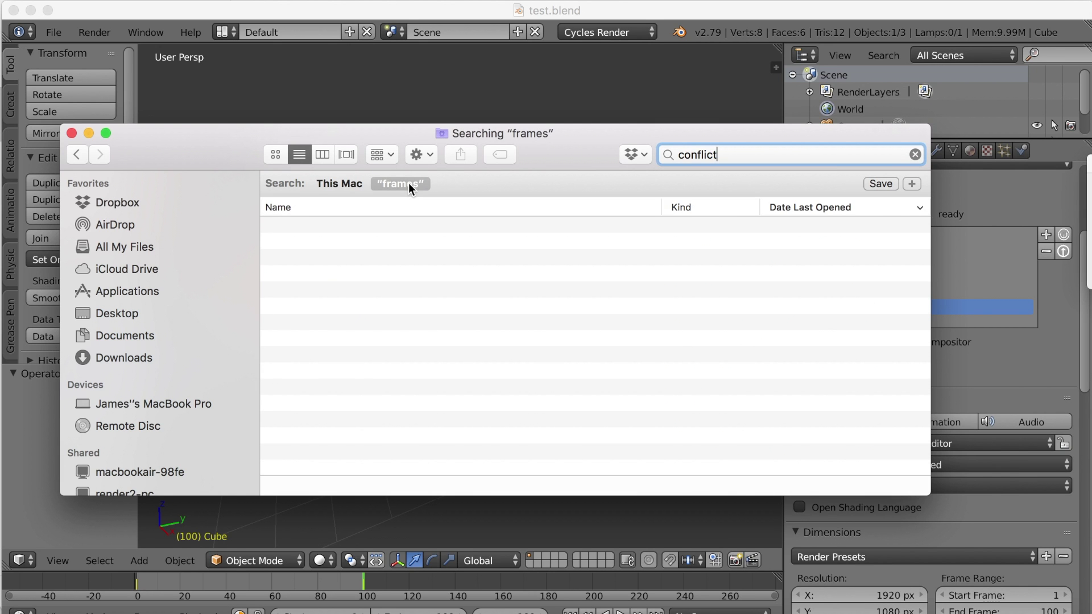
scroll(468, 323, "down", 10)
scroll(467, 323, "up", 10)
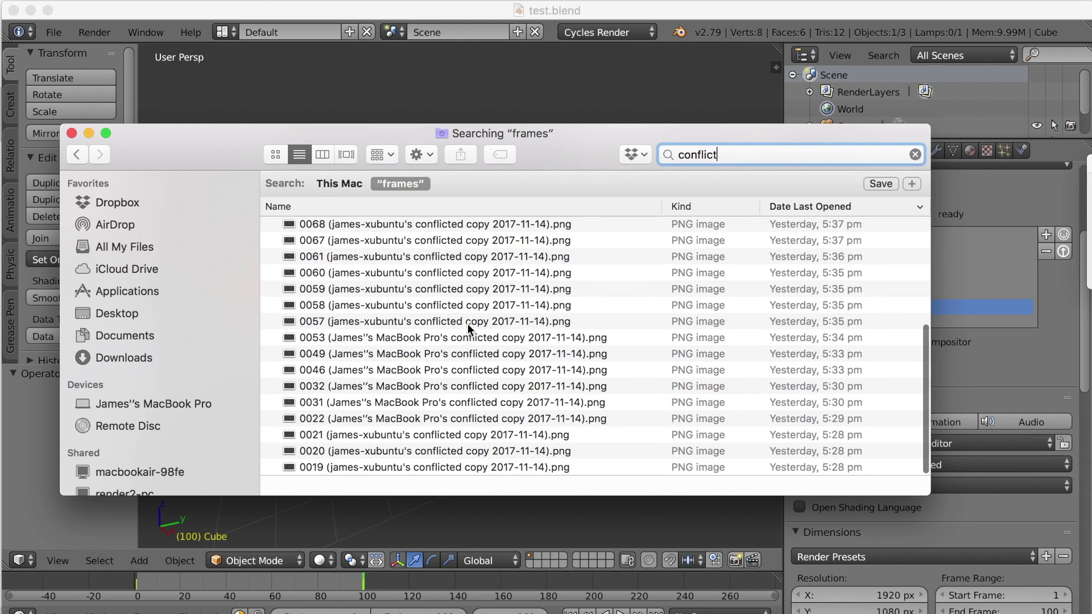
Step: Select all conflicted-copy PNG results and move them to the Trash
left_click(460, 226)
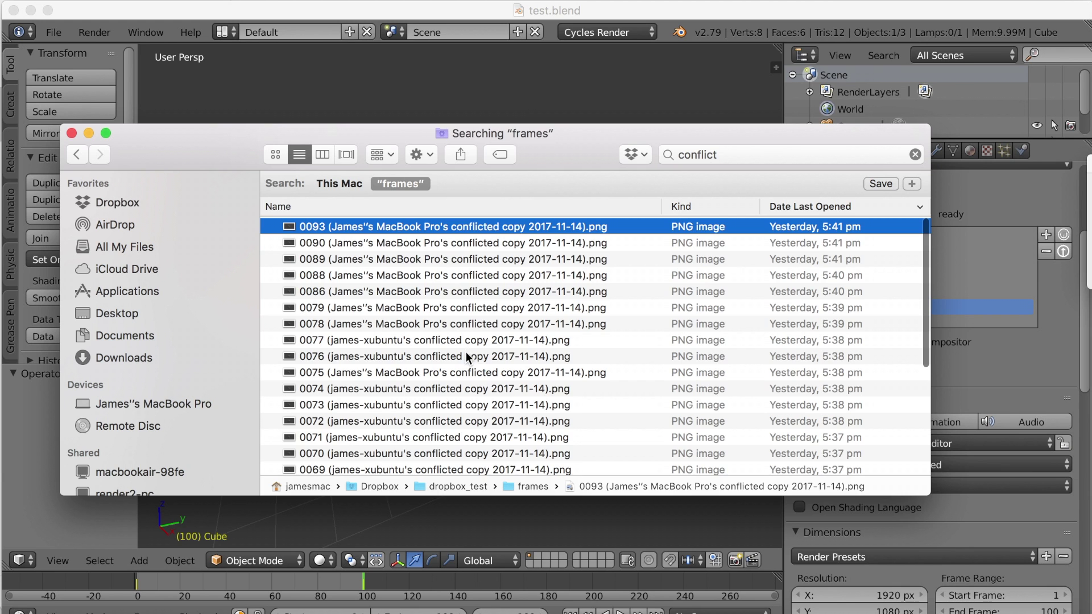
scroll(466, 352, "down", 8)
key("super+a")
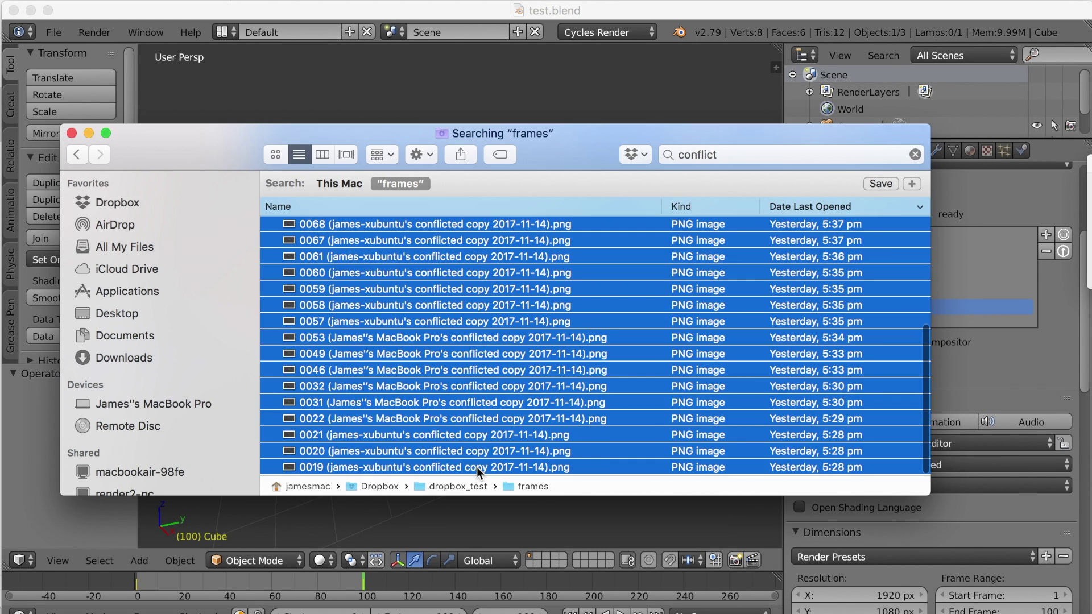
key("super+BackSpace")
Step: Clear the search, check that only 0001–0100.png remain, and return to Blender
left_click(915, 154)
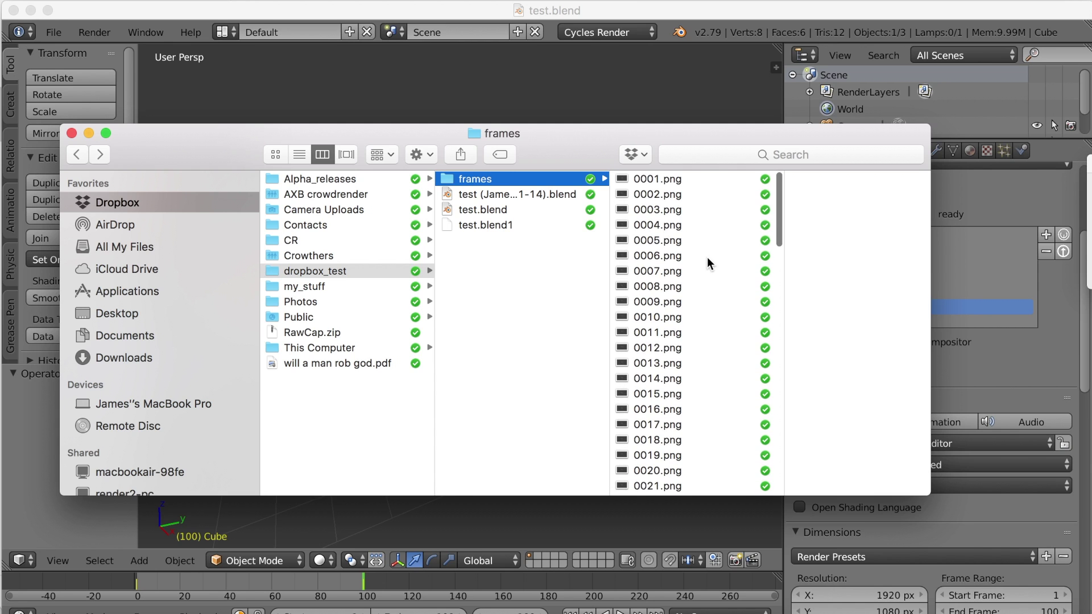
scroll(665, 312, "down", 20)
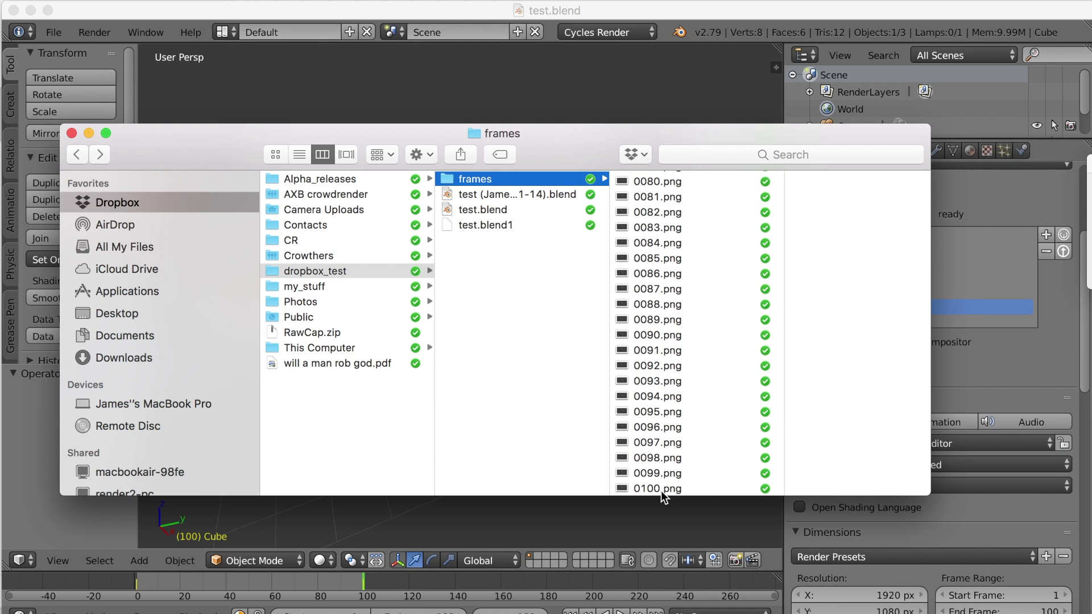
scroll(663, 263, "up", 20)
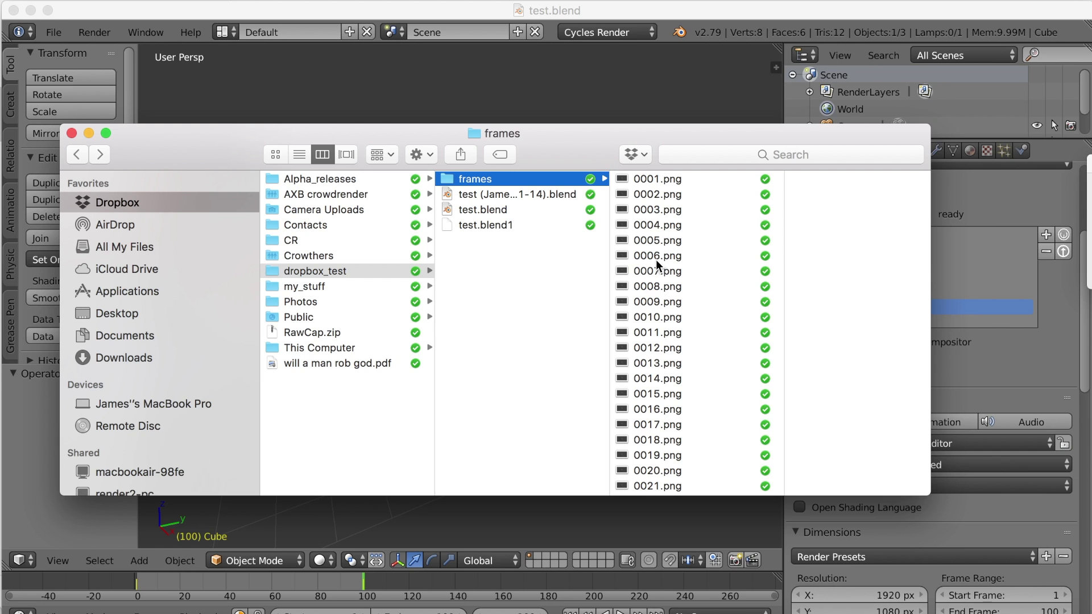
left_click(597, 63)
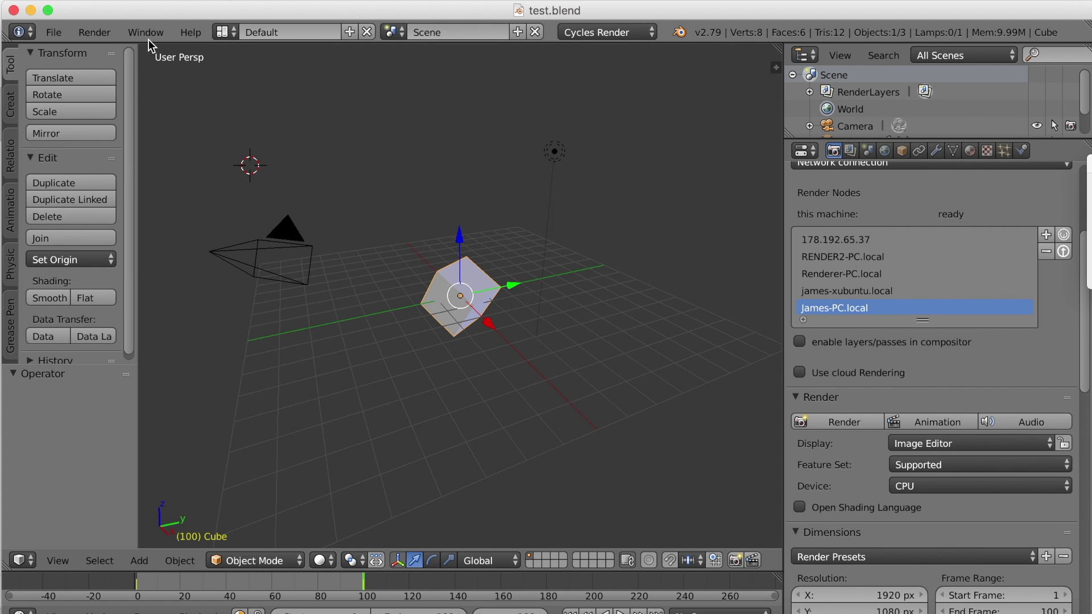
Step: Switch to the Video Editing layout and add all frames PNGs as one image strip
left_click(223, 32)
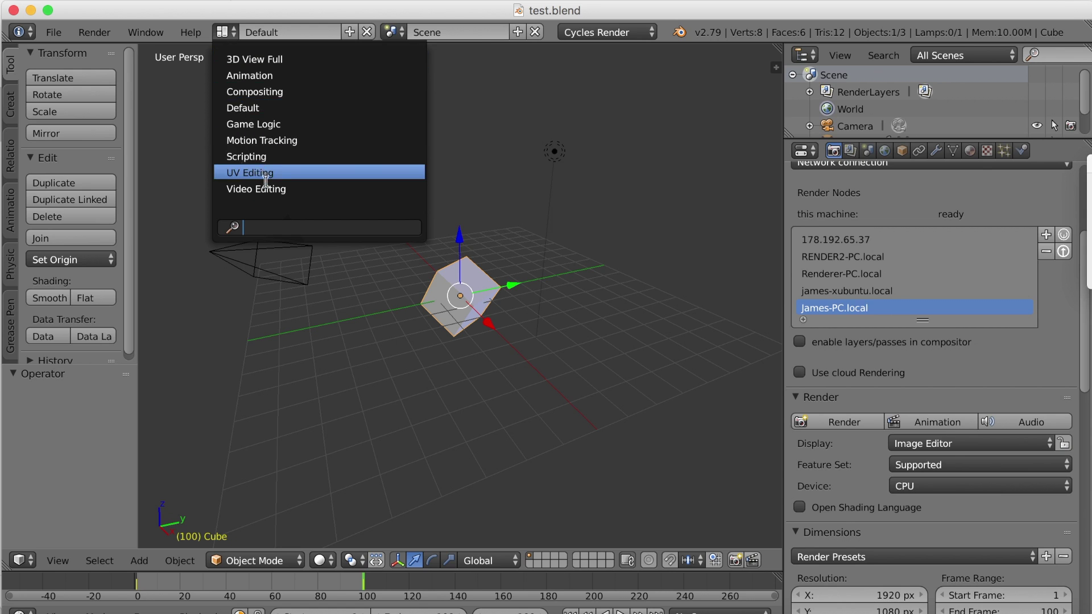
left_click(267, 189)
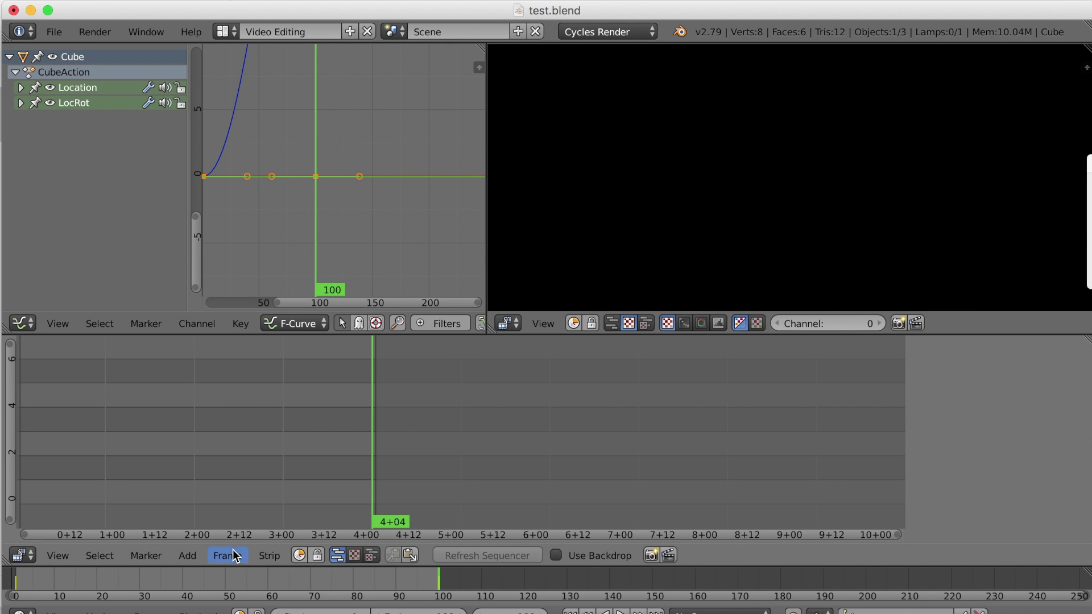
left_click(193, 554)
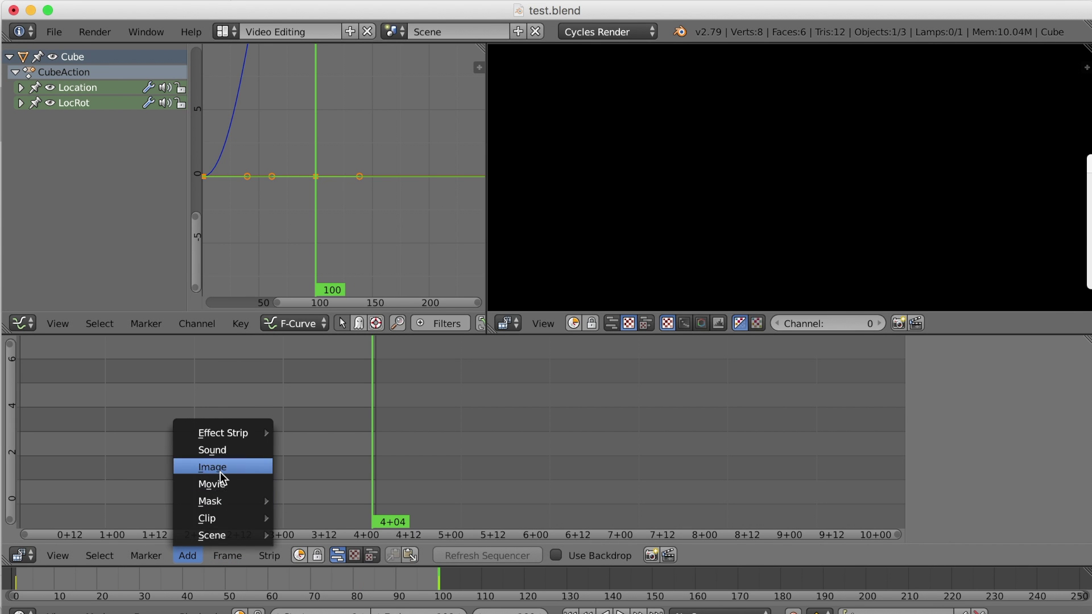
left_click(220, 472)
left_click(243, 134)
key("a")
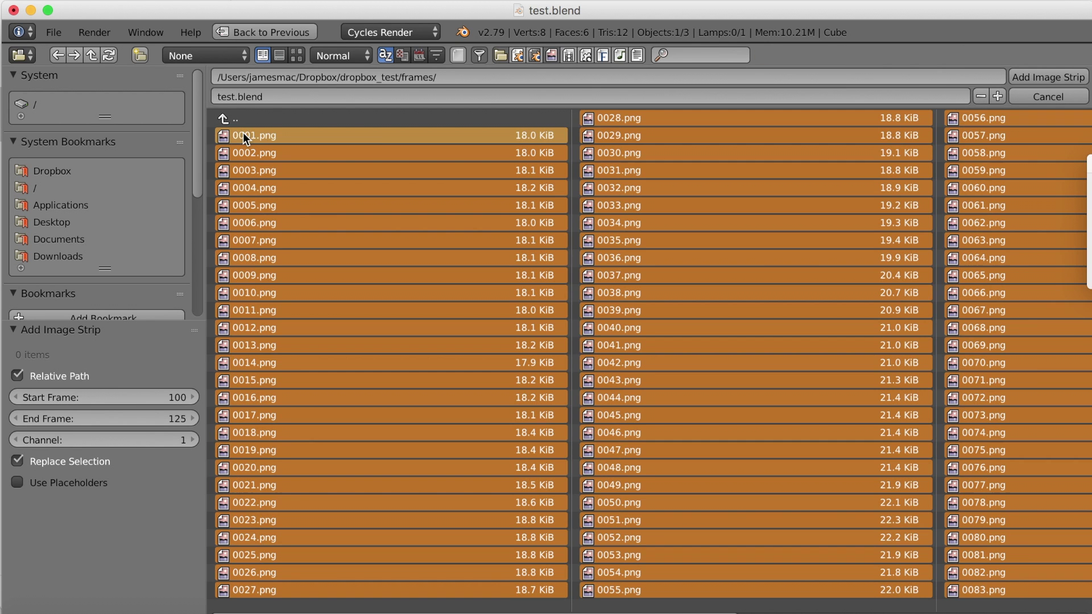
left_click(1039, 77)
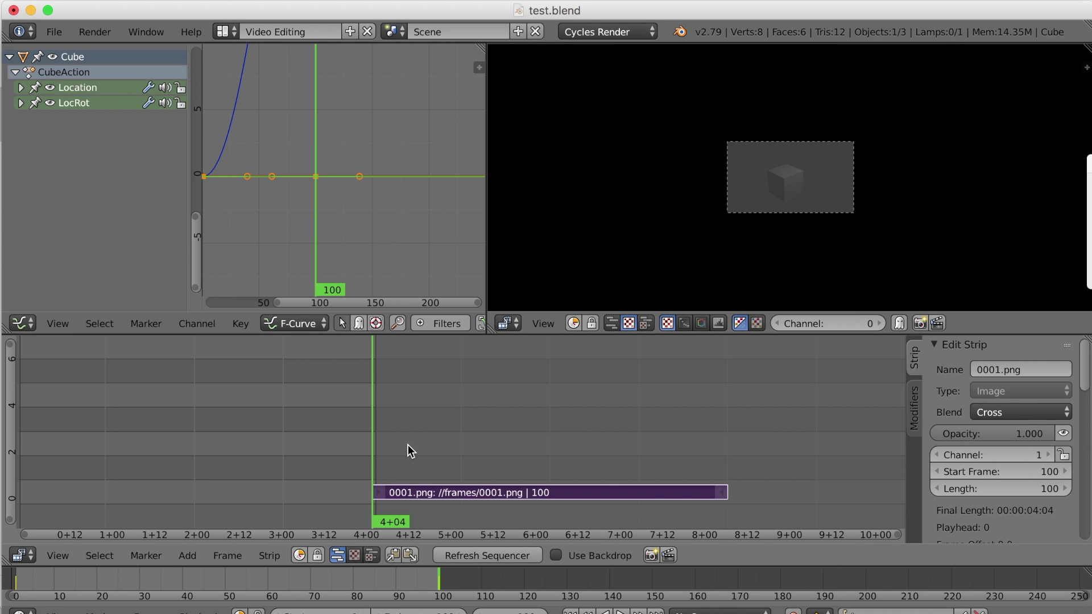
Step: Slide the image strip to start at frame 1 and play it back from there
scroll(695, 260, "up", 3)
scroll(695, 261, "up", 3)
key("alt+a")
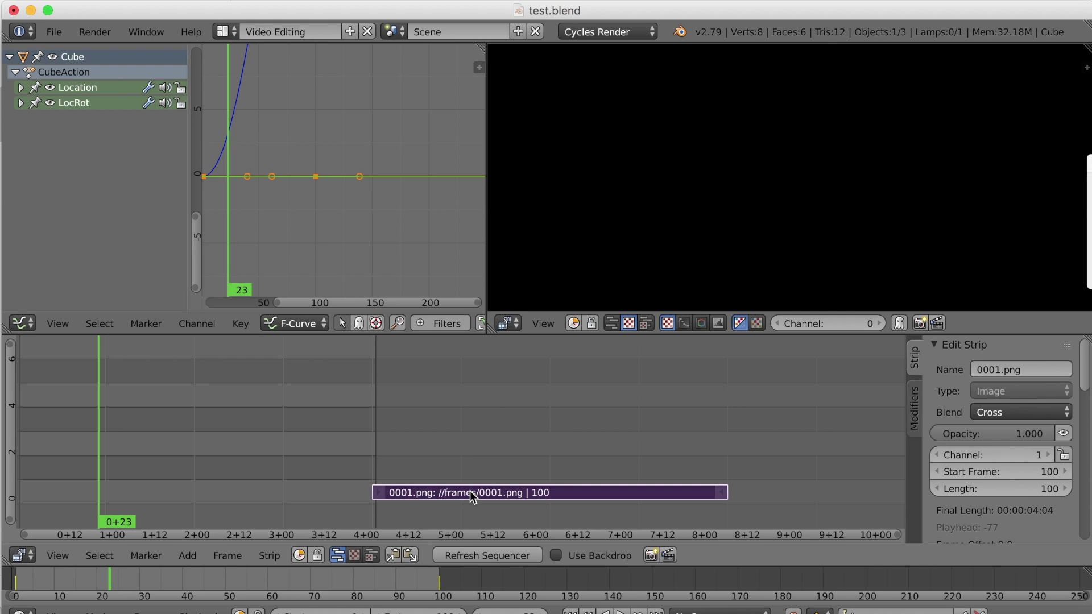
right_click_drag(471, 497, 120, 484)
scroll(97, 483, "left", 3)
left_click(108, 483)
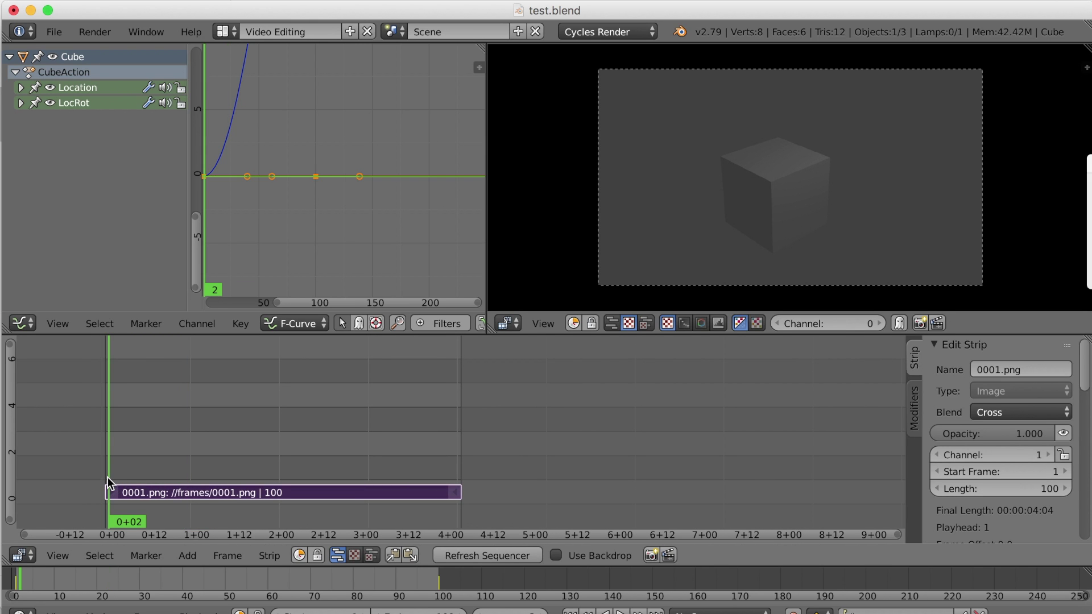
key("alt+a")
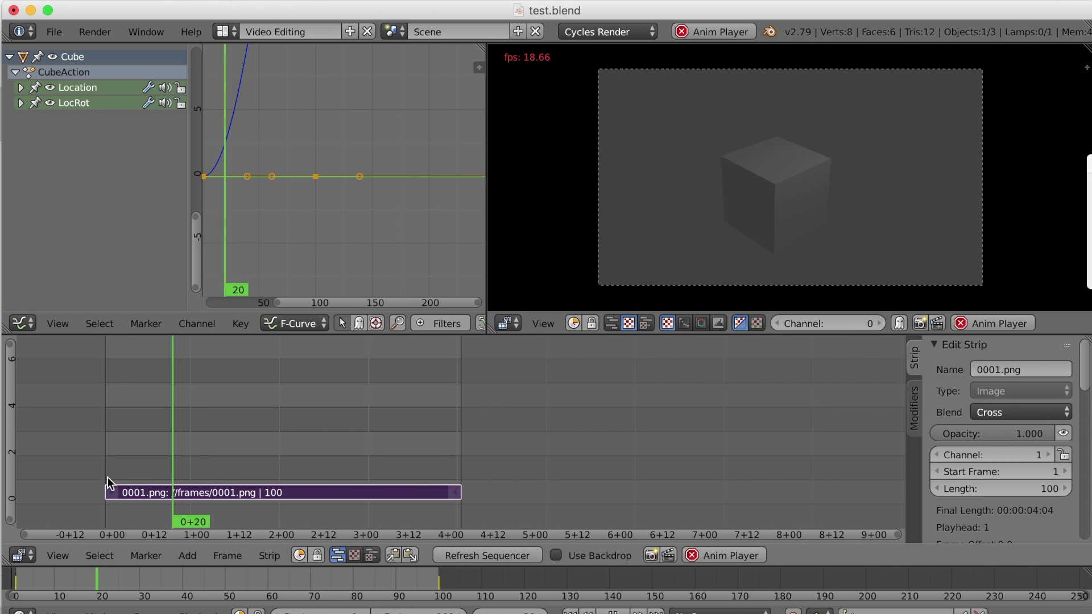